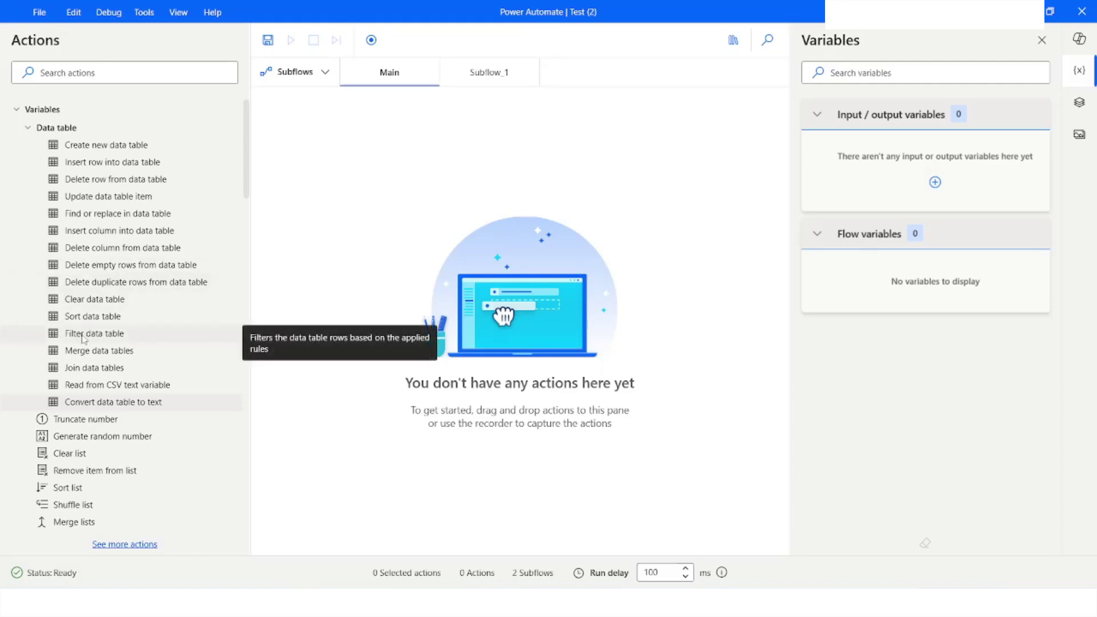
# Look over the data in the open Excel workbook, then return to the flow editor
pyautogui.hotkey('alt', 'Tab')
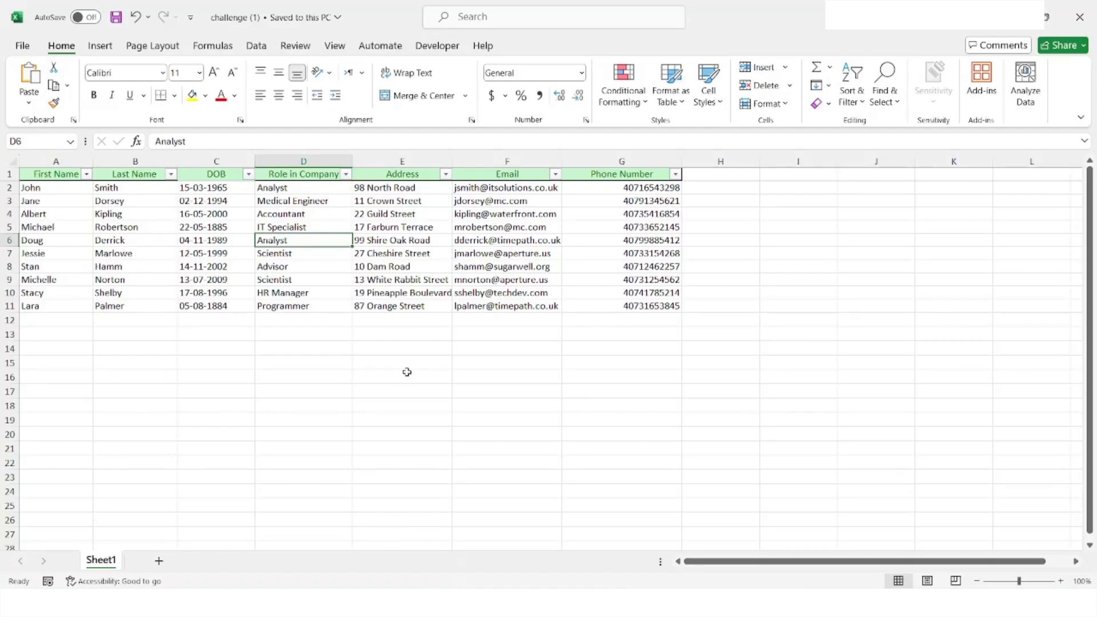
pyautogui.hotkey('alt', 'Tab')
pyautogui.scroll(-5, 119, 363)
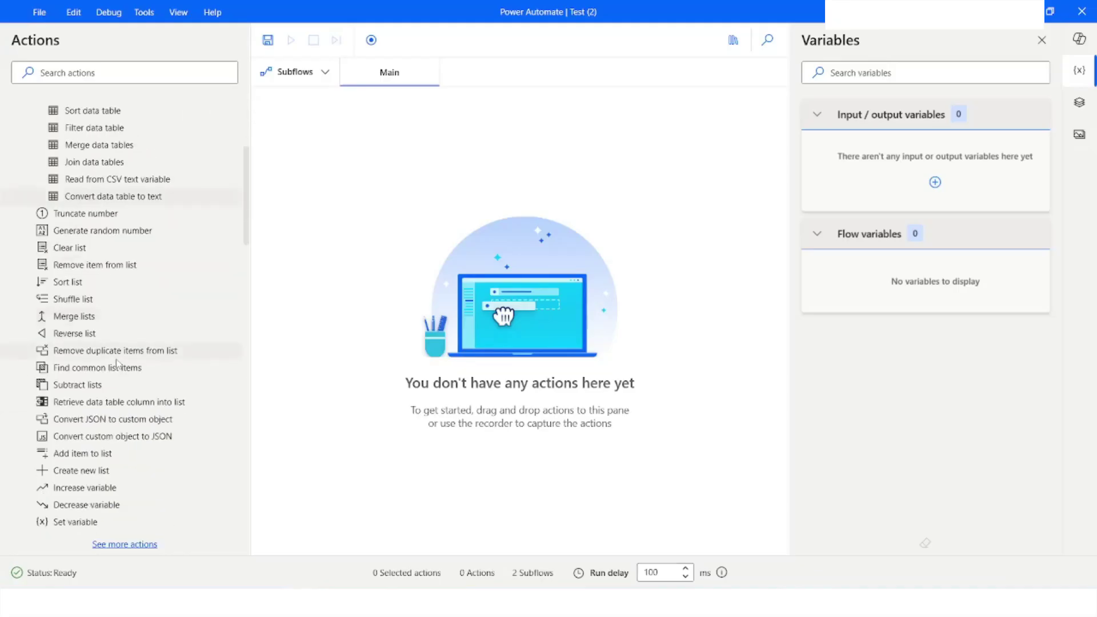
pyautogui.scroll(-7, 118, 364)
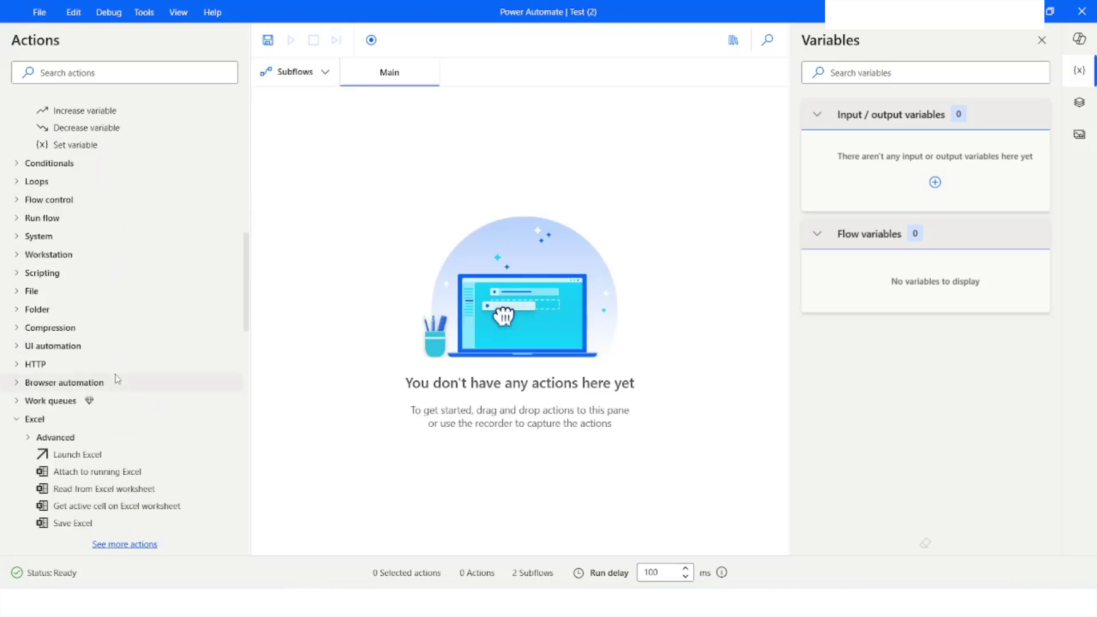
# Attach the flow to running workbook challenge (1).xlsx, then add a Read from Excel worksheet step
pyautogui.moveTo(83, 437); pyautogui.dragTo(395, 246)
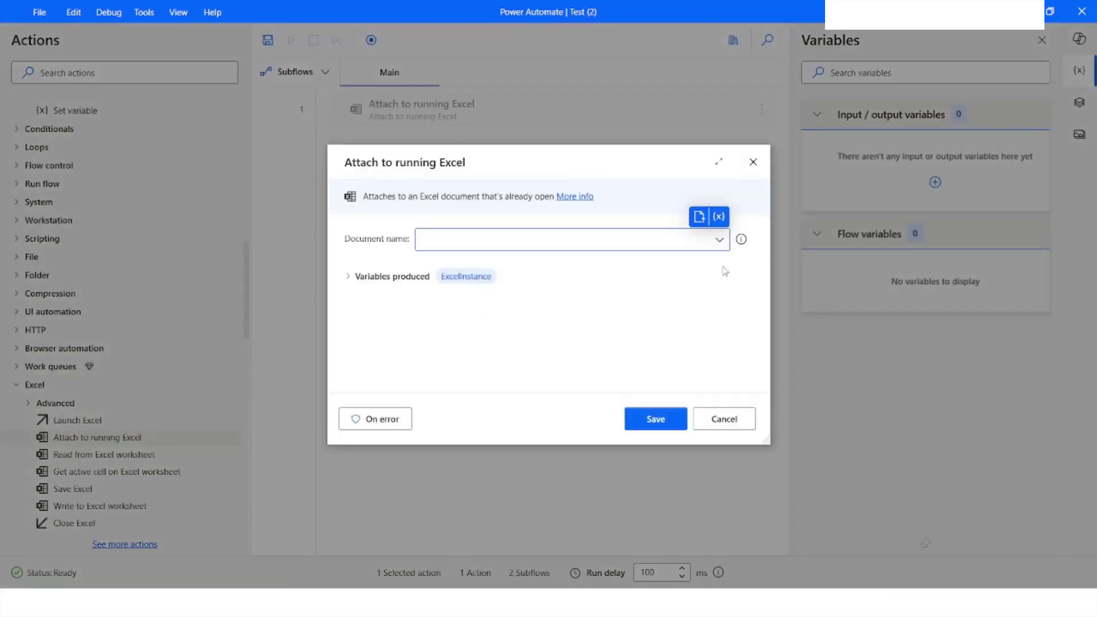
pyautogui.click(720, 240)
pyautogui.click(564, 304)
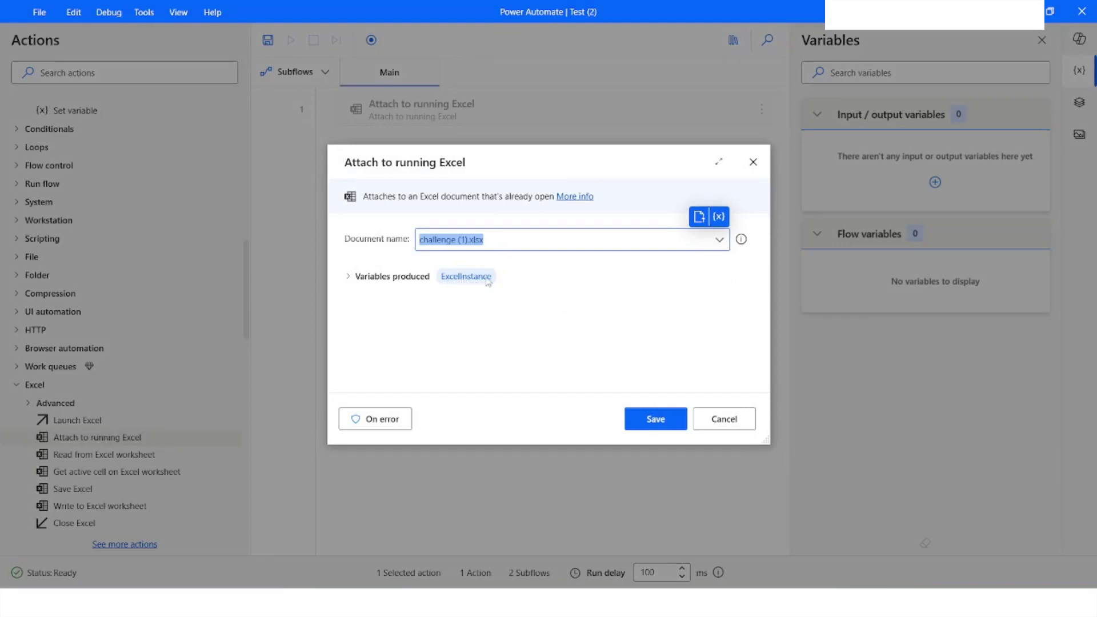
pyautogui.click(656, 423)
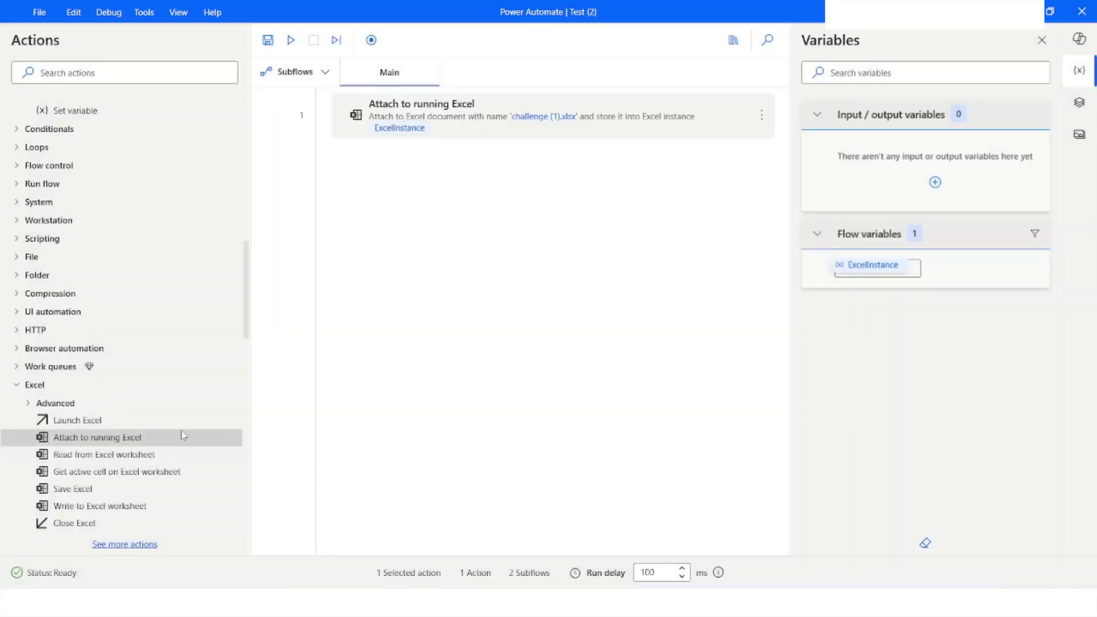
pyautogui.moveTo(58, 459); pyautogui.dragTo(467, 245)
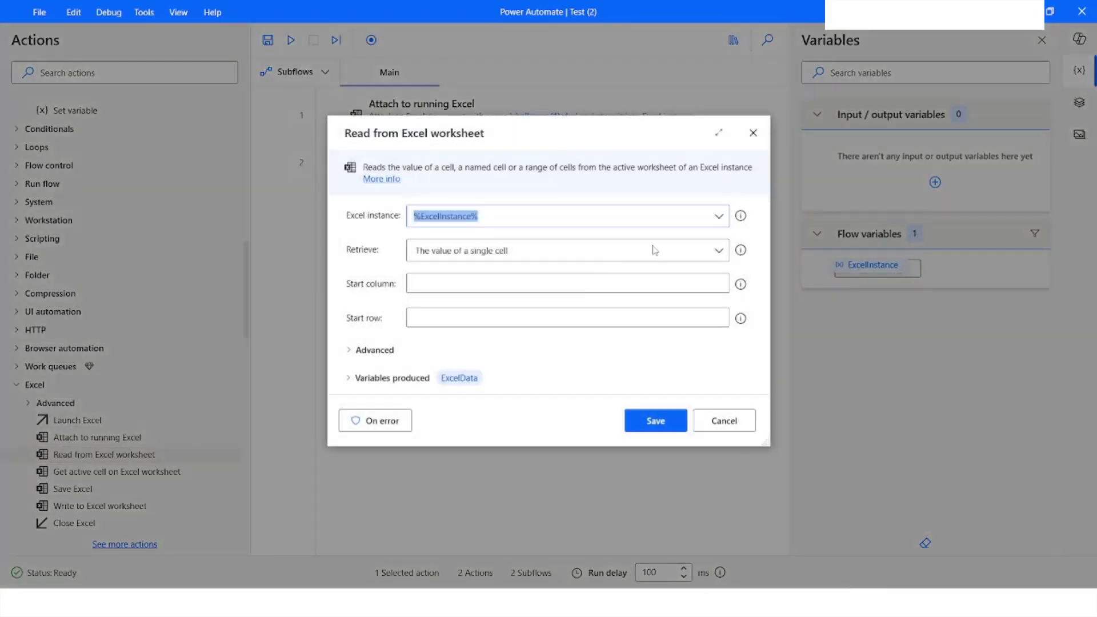
# Read all available worksheet values into ExcelData, with the first line as column names
pyautogui.click(715, 251)
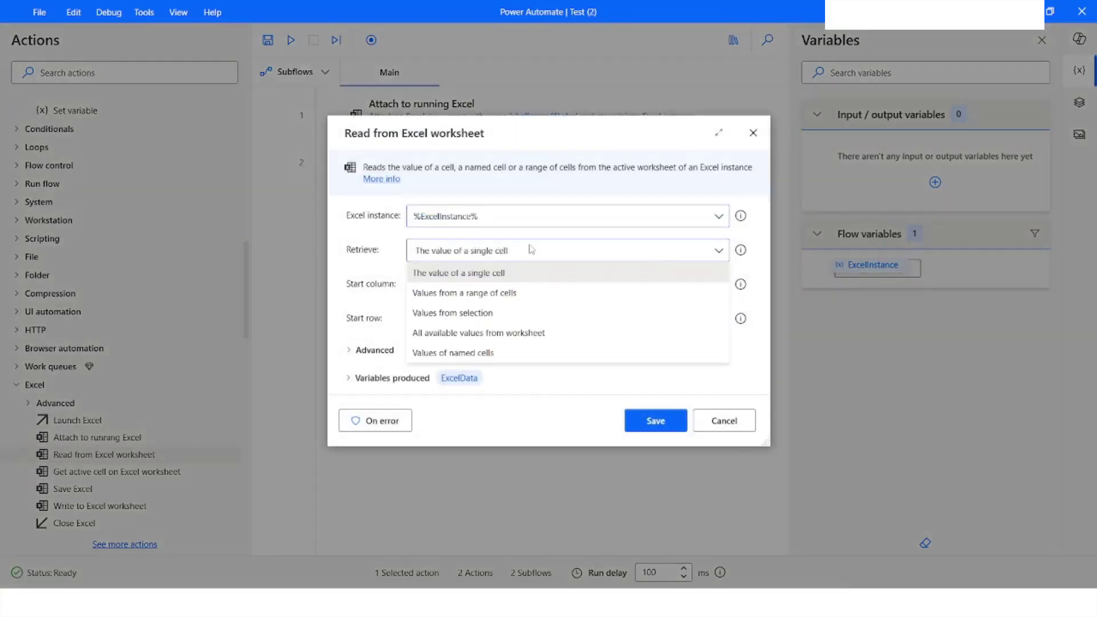
pyautogui.click(444, 334)
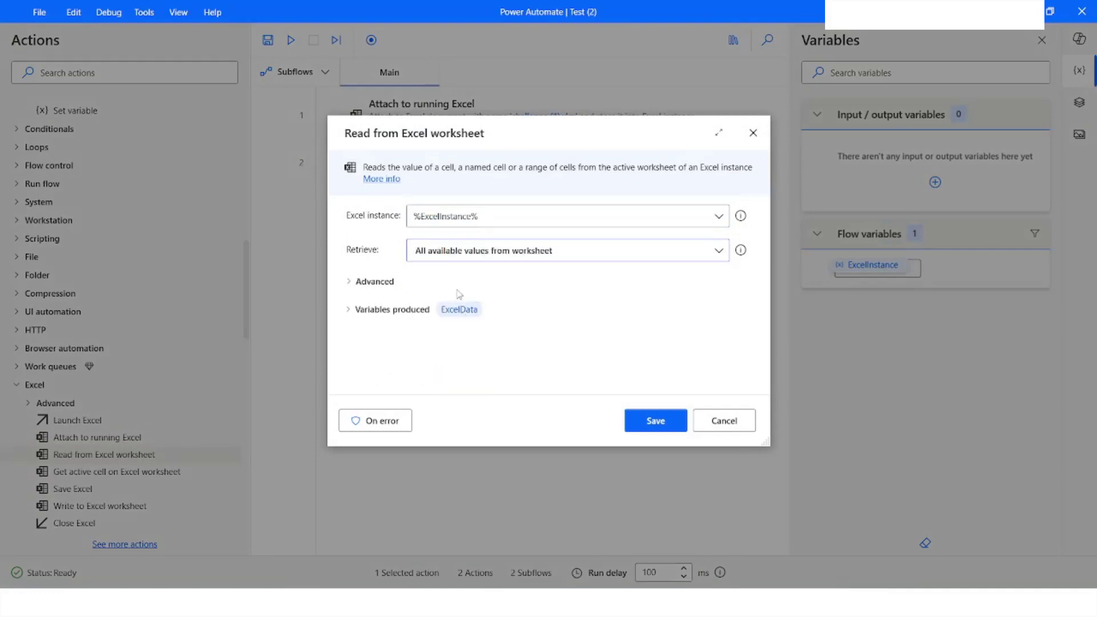
pyautogui.click(372, 282)
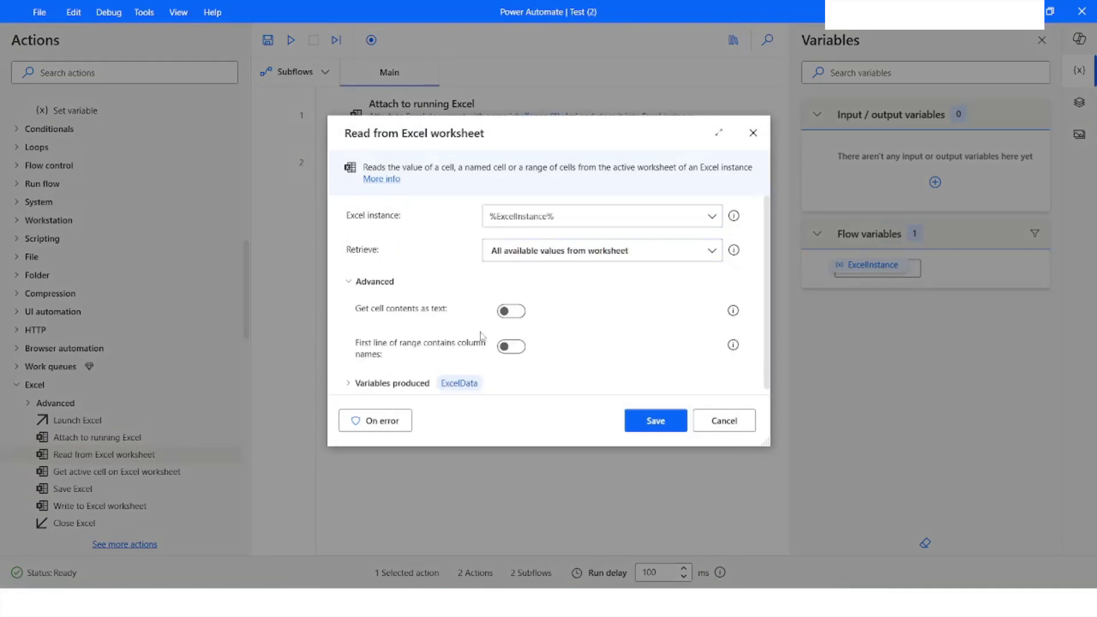
pyautogui.click(511, 346)
pyautogui.click(652, 423)
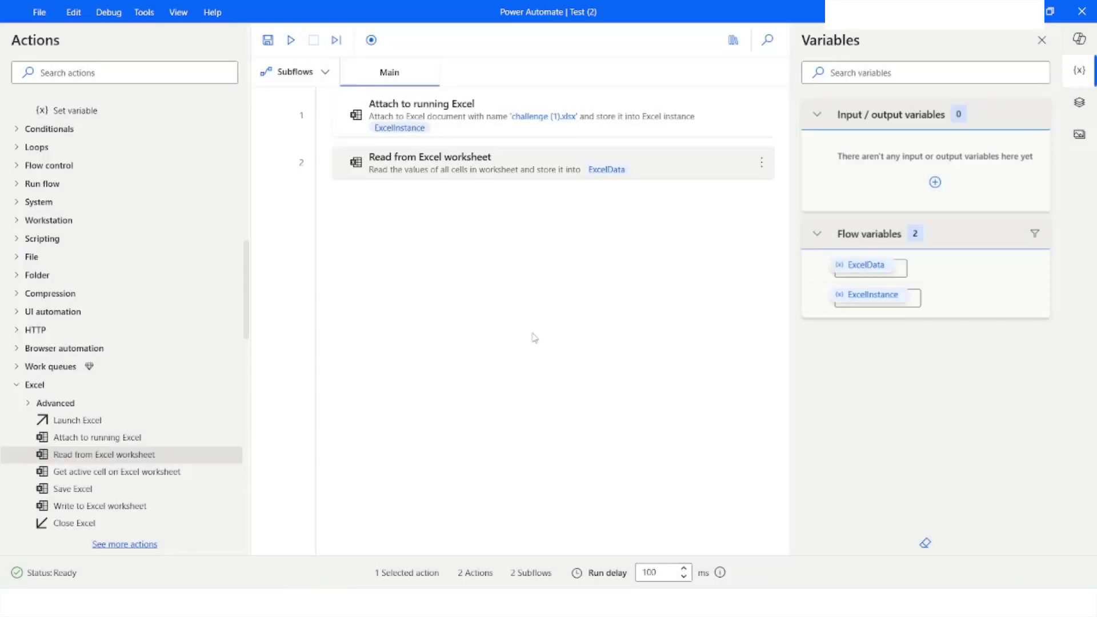
# Run the flow and inspect ExcelData's 10 rows and 7 columns in the enlarged viewer
pyautogui.click(290, 40)
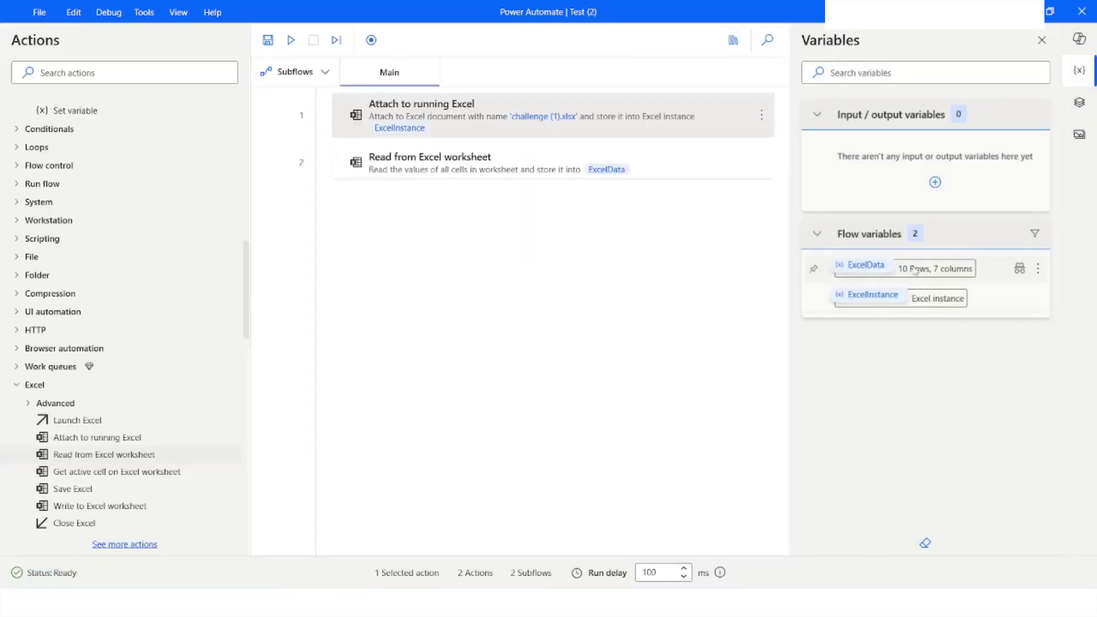
pyautogui.doubleClick(918, 268)
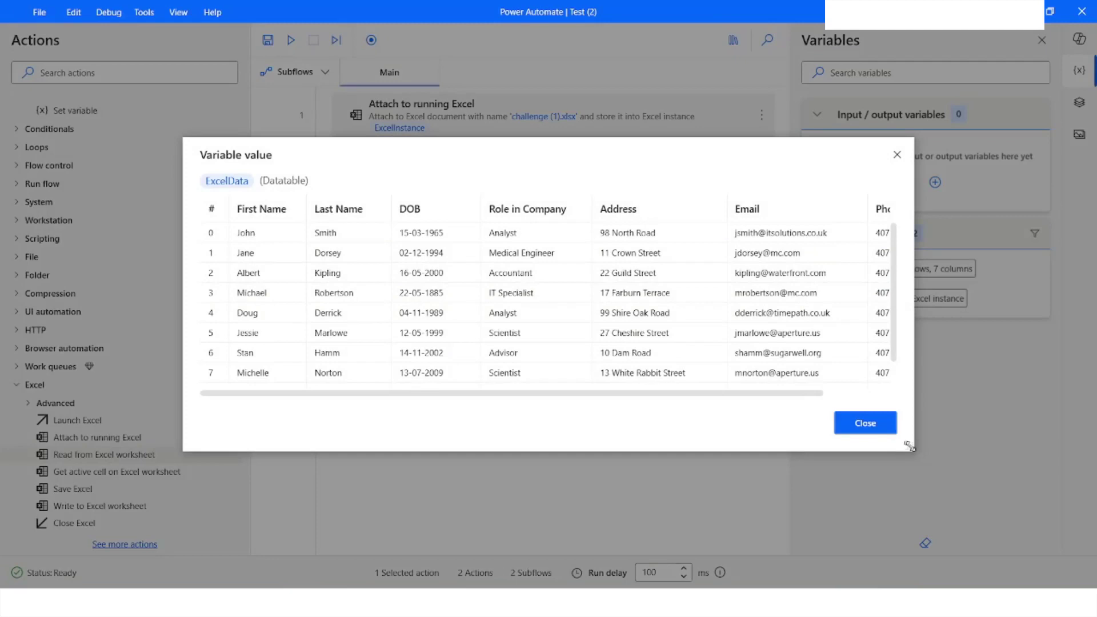
pyautogui.moveTo(907, 446); pyautogui.dragTo(1046, 463)
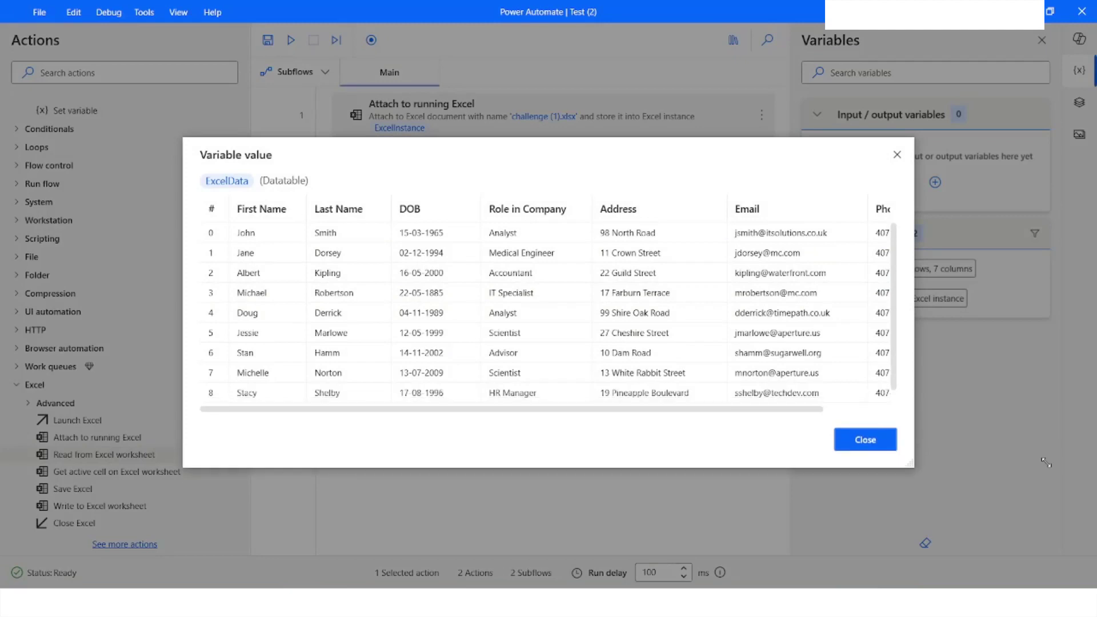
pyautogui.click(865, 440)
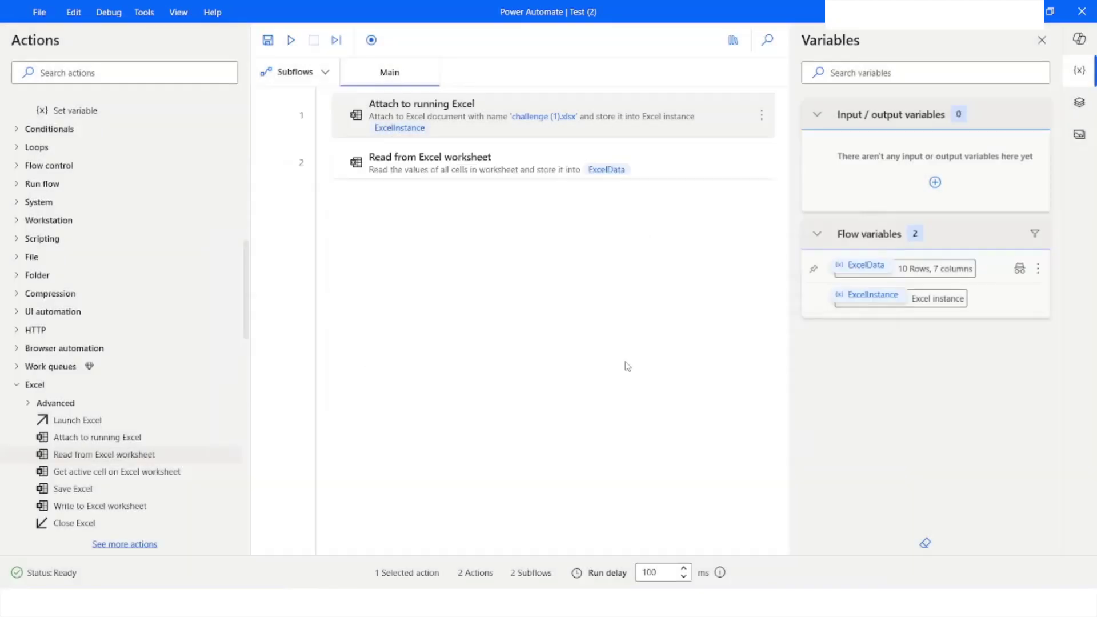
pyautogui.scroll(4, 140, 274)
pyautogui.scroll(6, 154, 241)
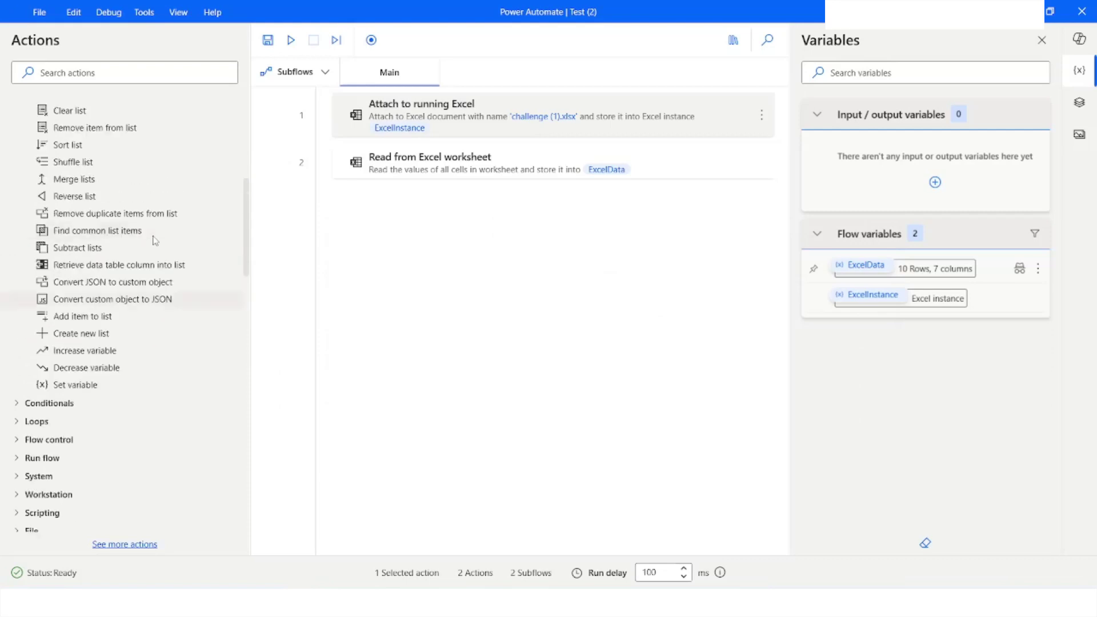
pyautogui.scroll(3, 137, 246)
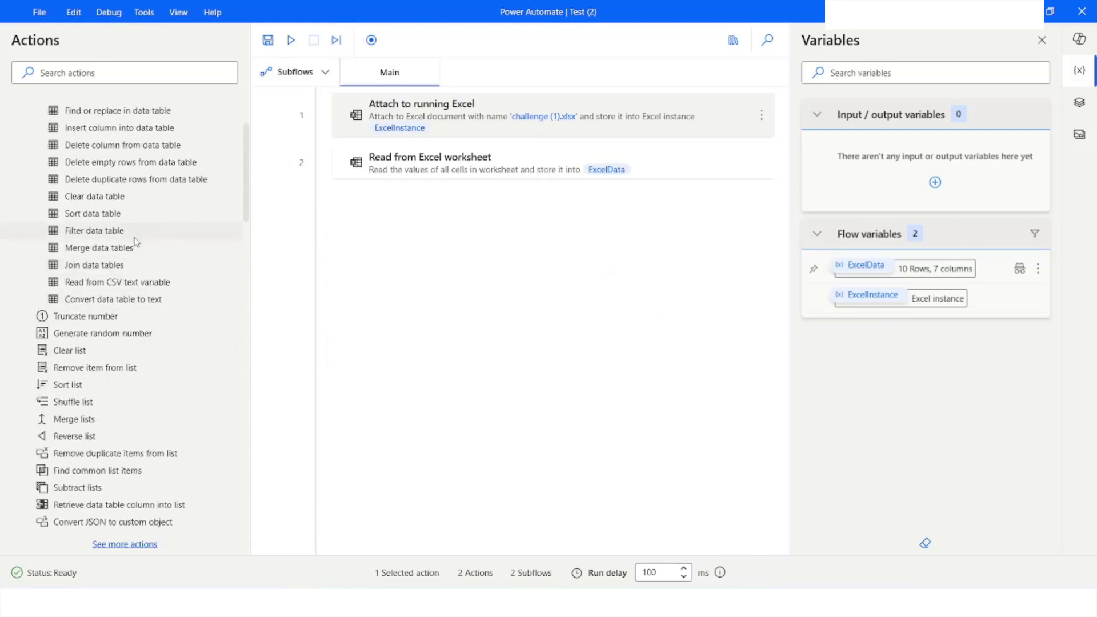
# Add a Filter data table step on %ExcelData% keeping rows where column 0 equals the chosen first name
pyautogui.moveTo(91, 230); pyautogui.dragTo(507, 241)
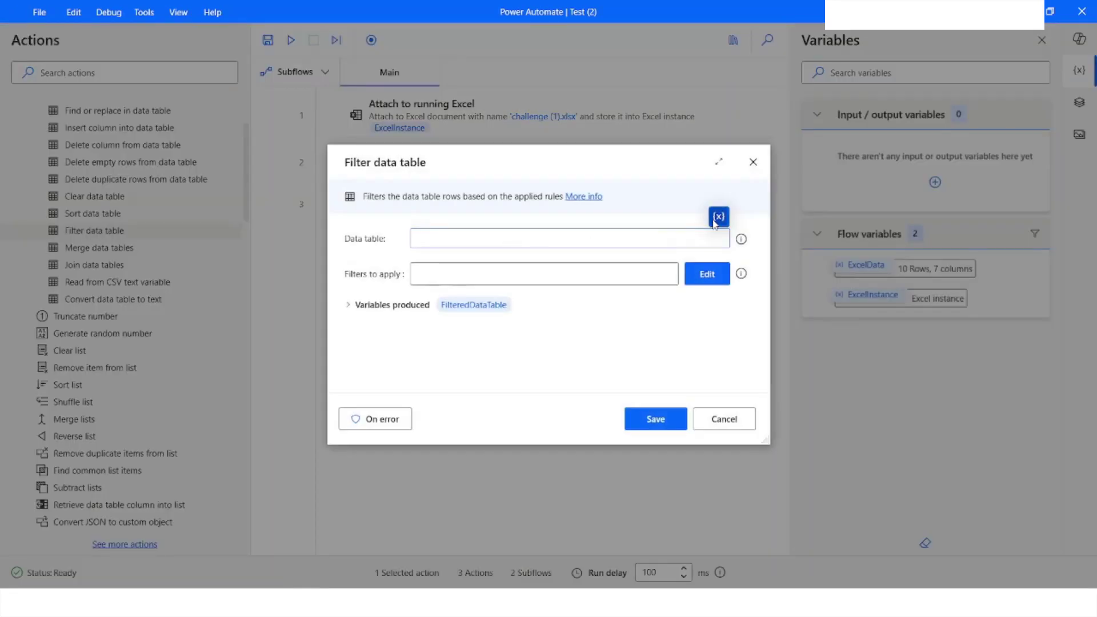
pyautogui.click(716, 221)
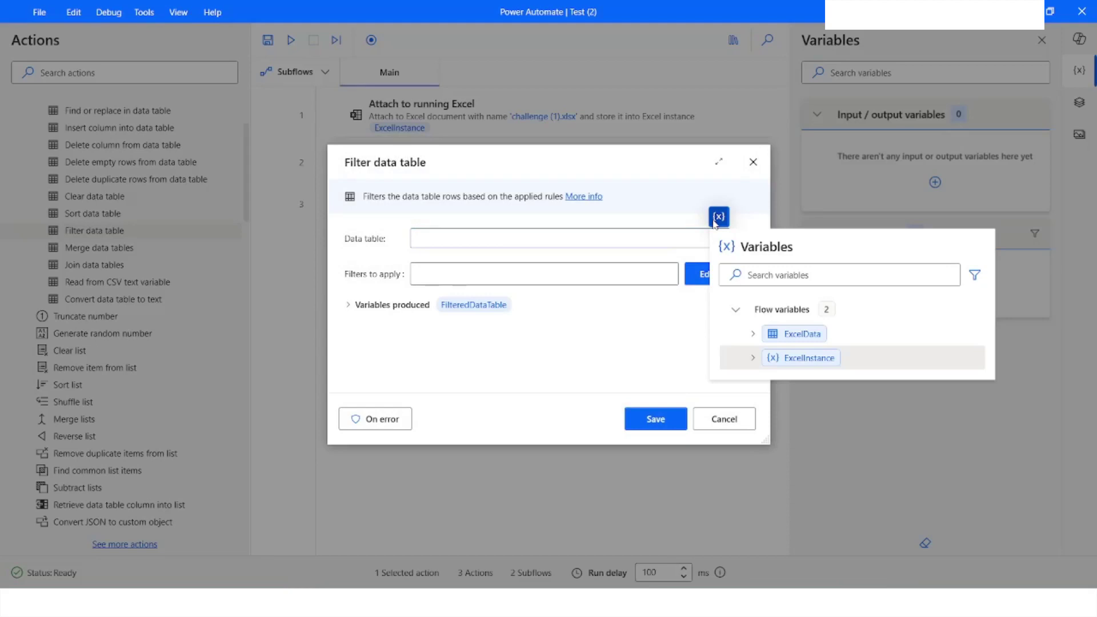
pyautogui.doubleClick(802, 335)
pyautogui.click(714, 278)
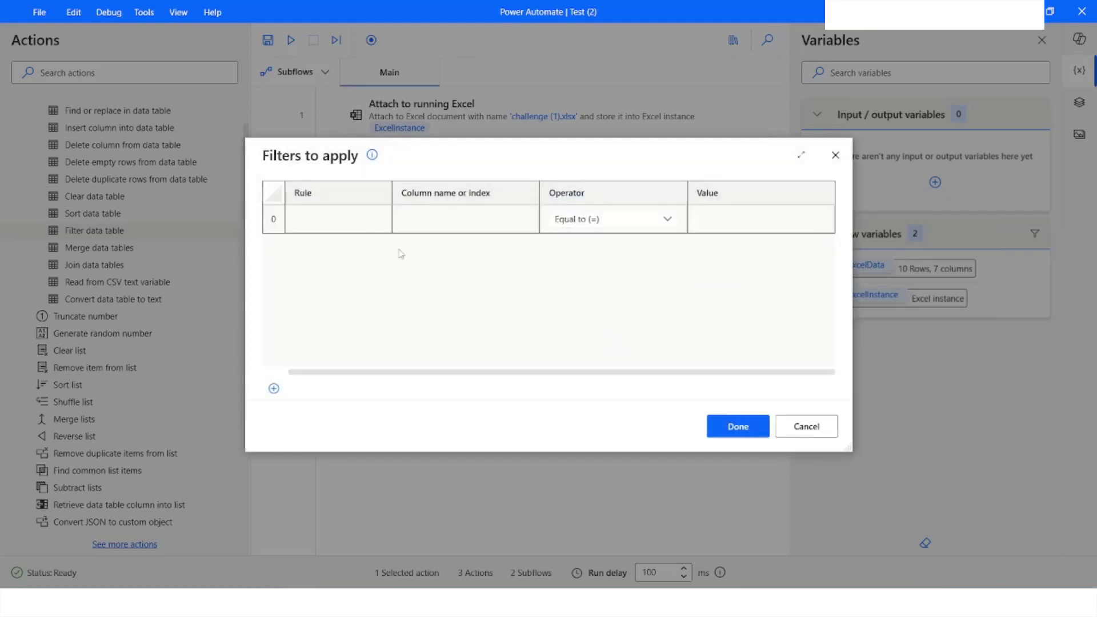
pyautogui.click(438, 219)
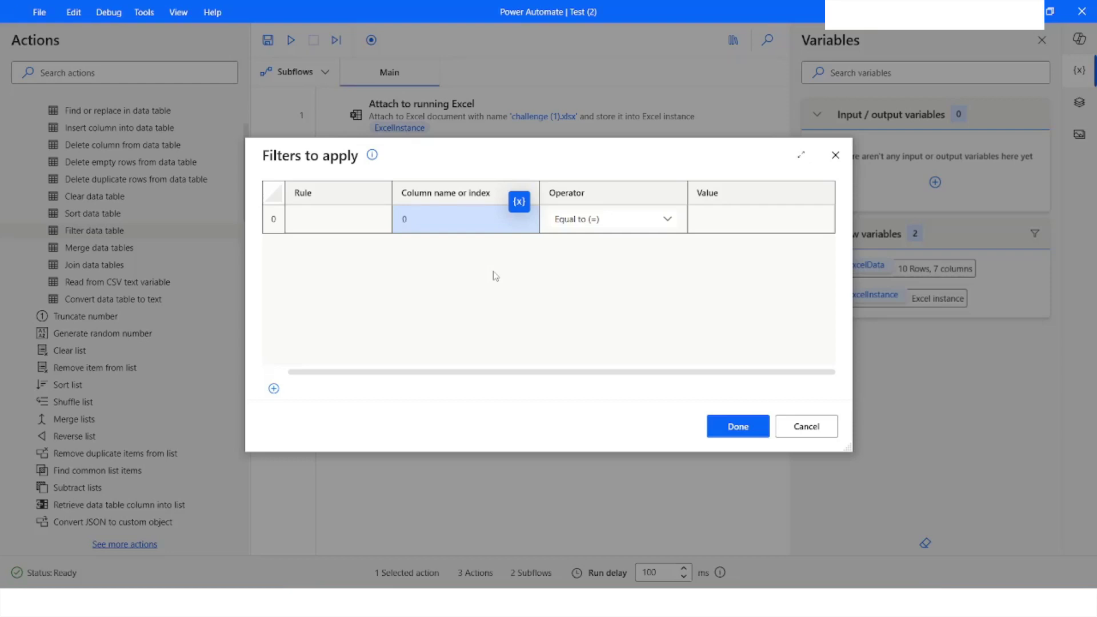
pyautogui.click(709, 220)
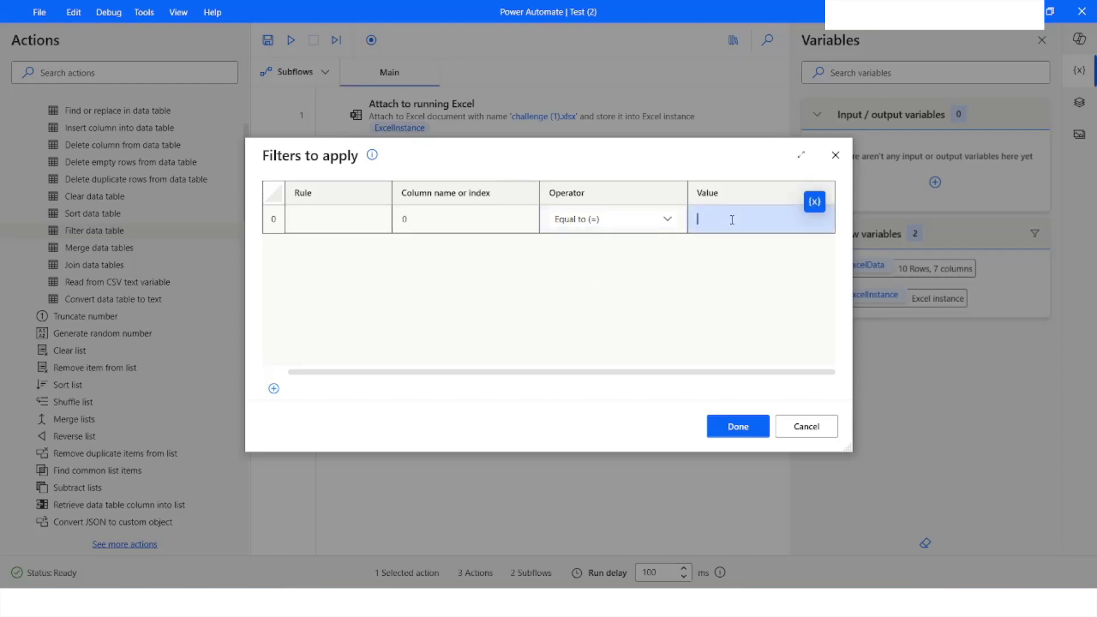
pyautogui.write('John')
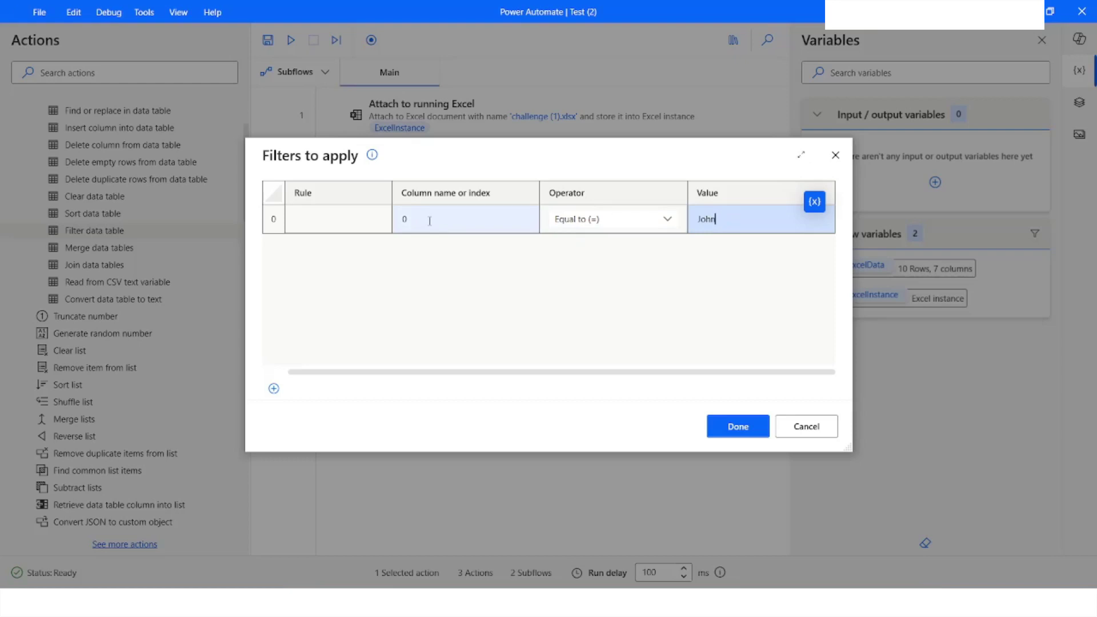
pyautogui.click(739, 428)
pyautogui.click(659, 429)
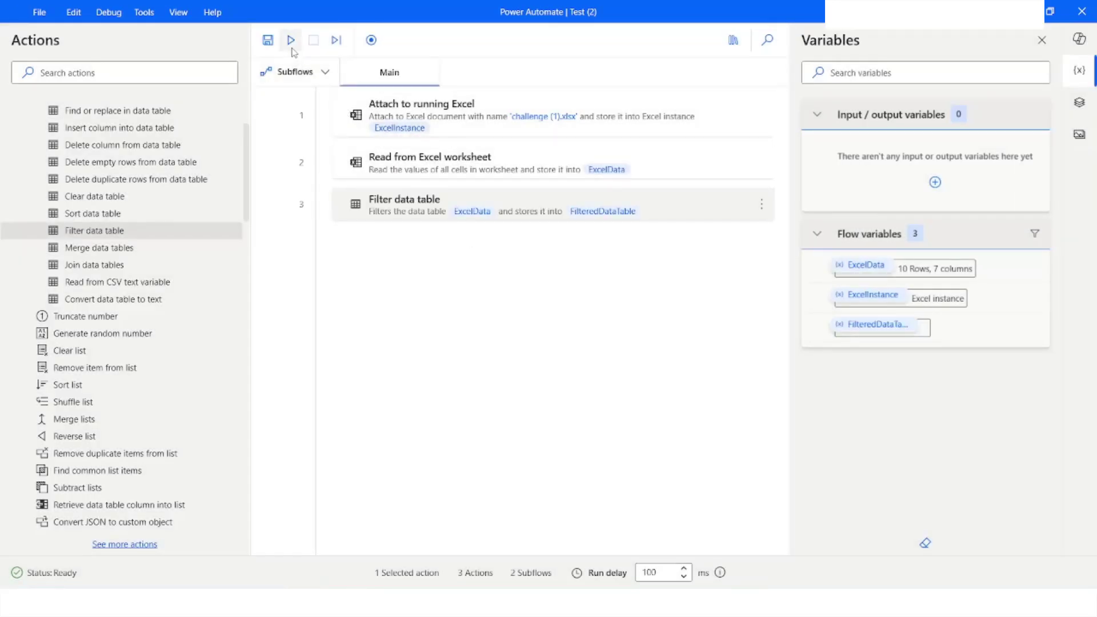
# Run the flow and confirm FilteredDataTable holds a single 7-column row
pyautogui.click(291, 41)
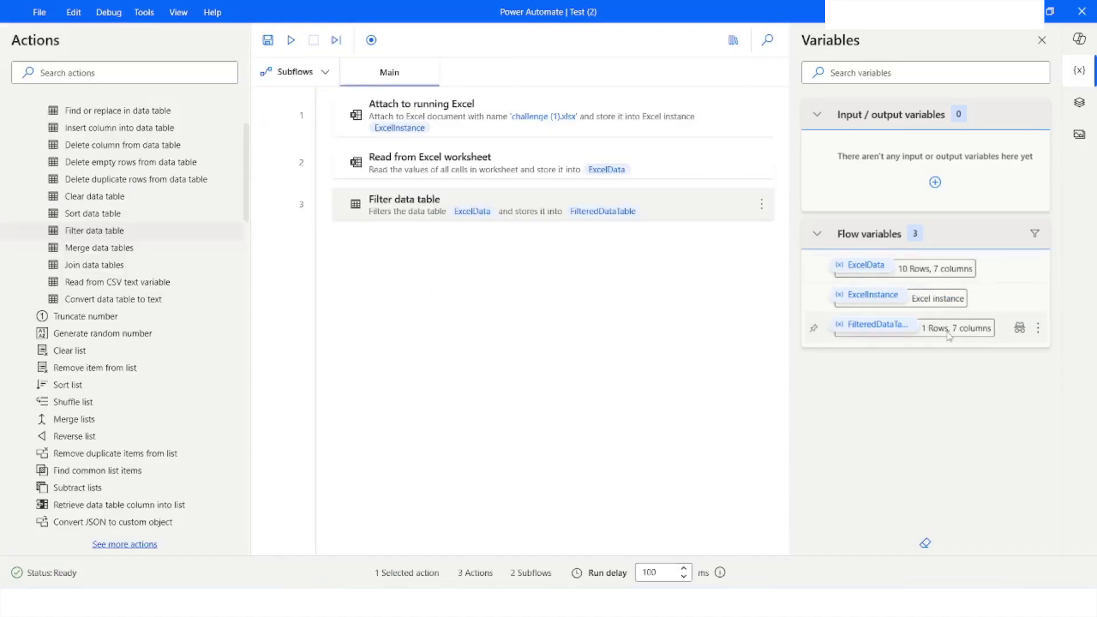
pyautogui.doubleClick(889, 330)
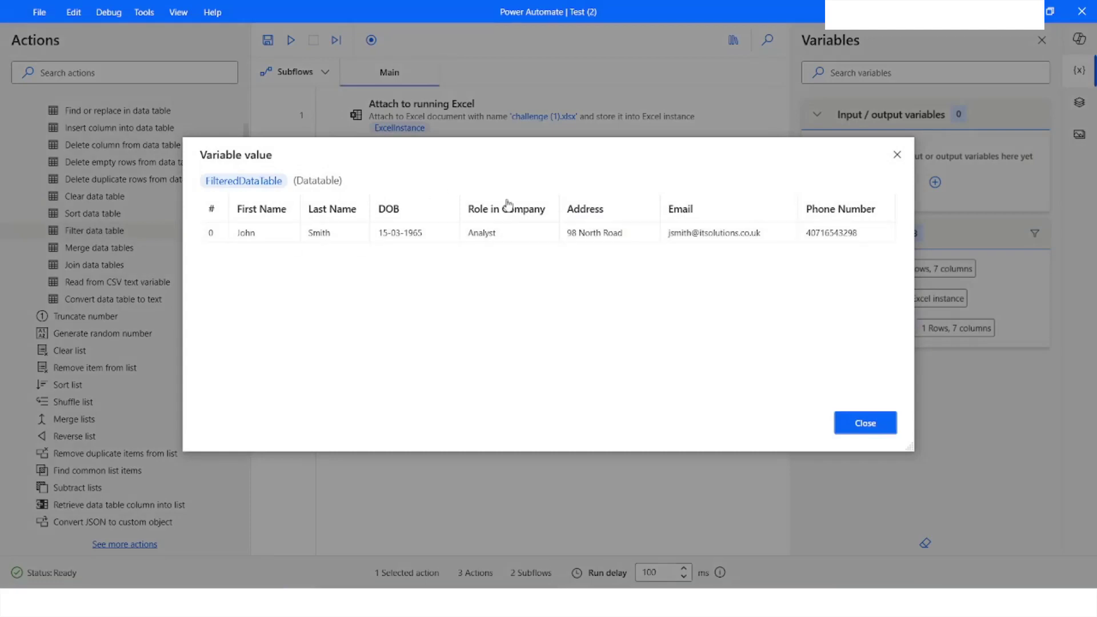
pyautogui.click(873, 423)
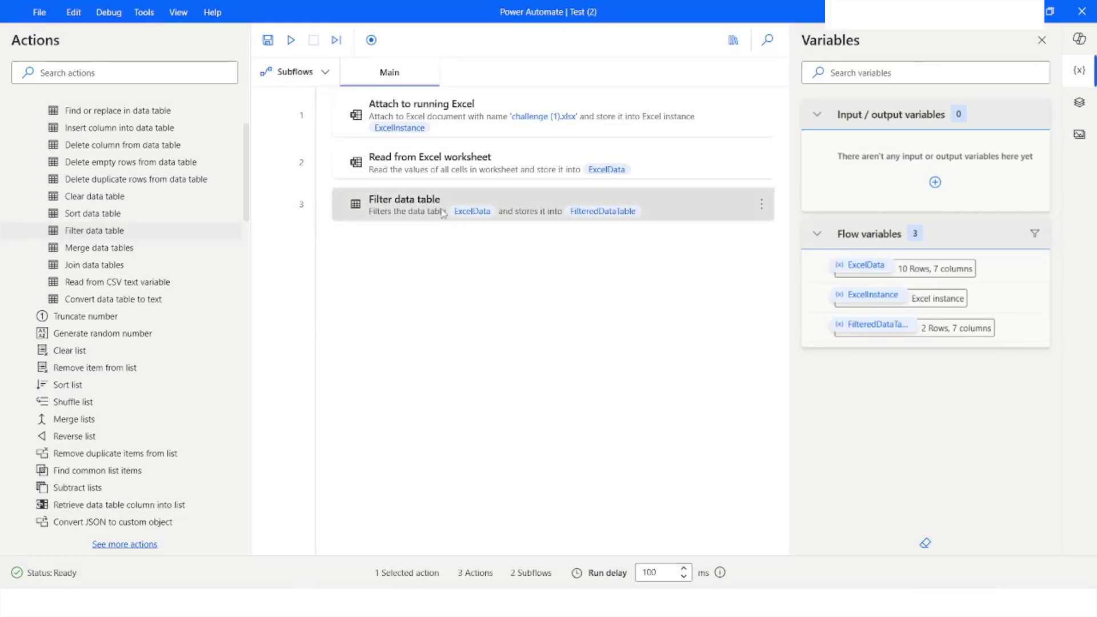
# Change the filter rule from column 0 to Role in Company equals 'Analyst' and save
pyautogui.press('Return')
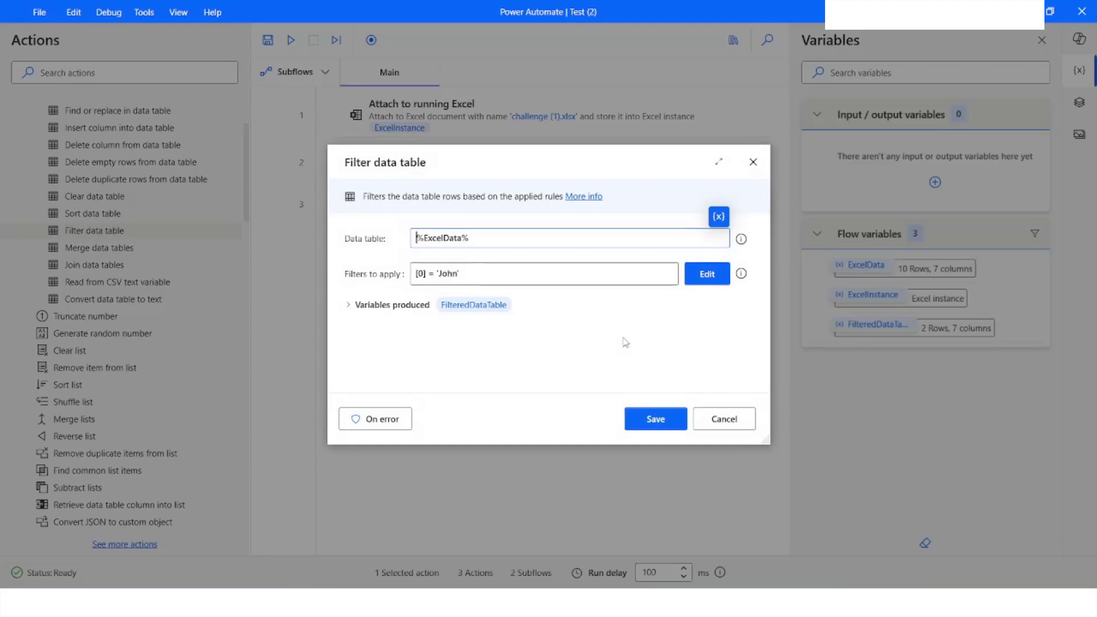
pyautogui.click(718, 279)
pyautogui.click(445, 225)
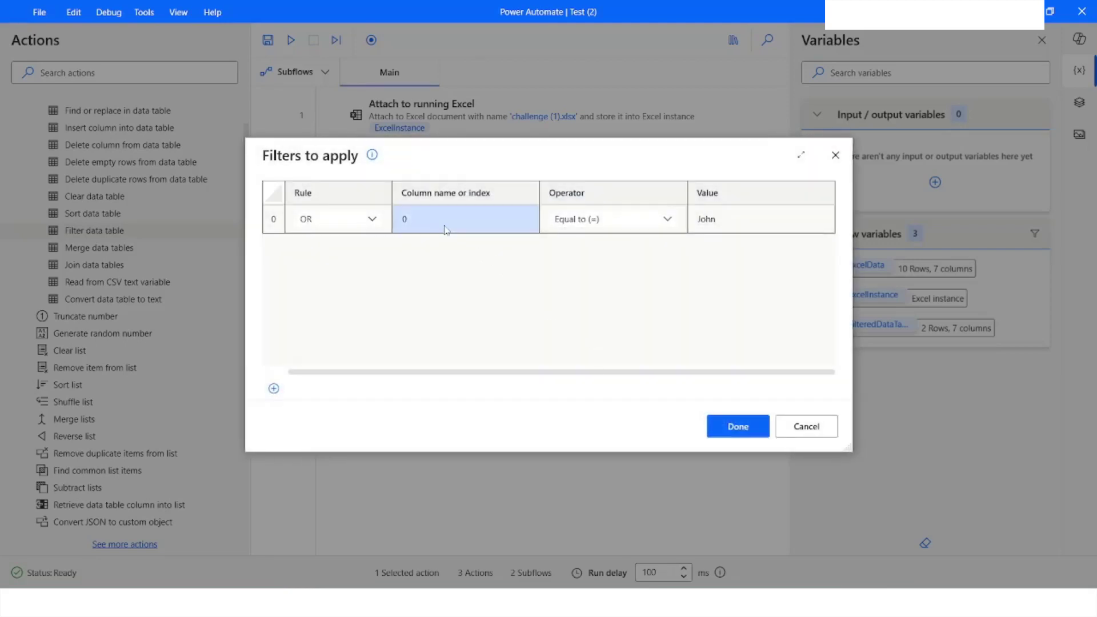
pyautogui.click(422, 221)
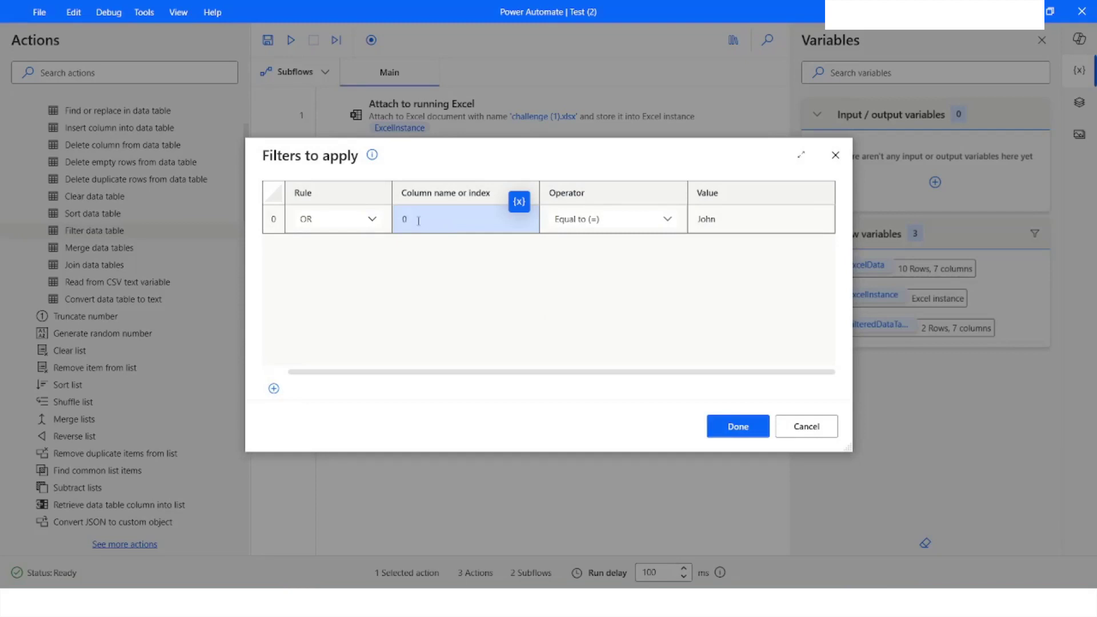
pyautogui.doubleClick(418, 220)
pyautogui.write('Role in Company')
pyautogui.click(728, 218)
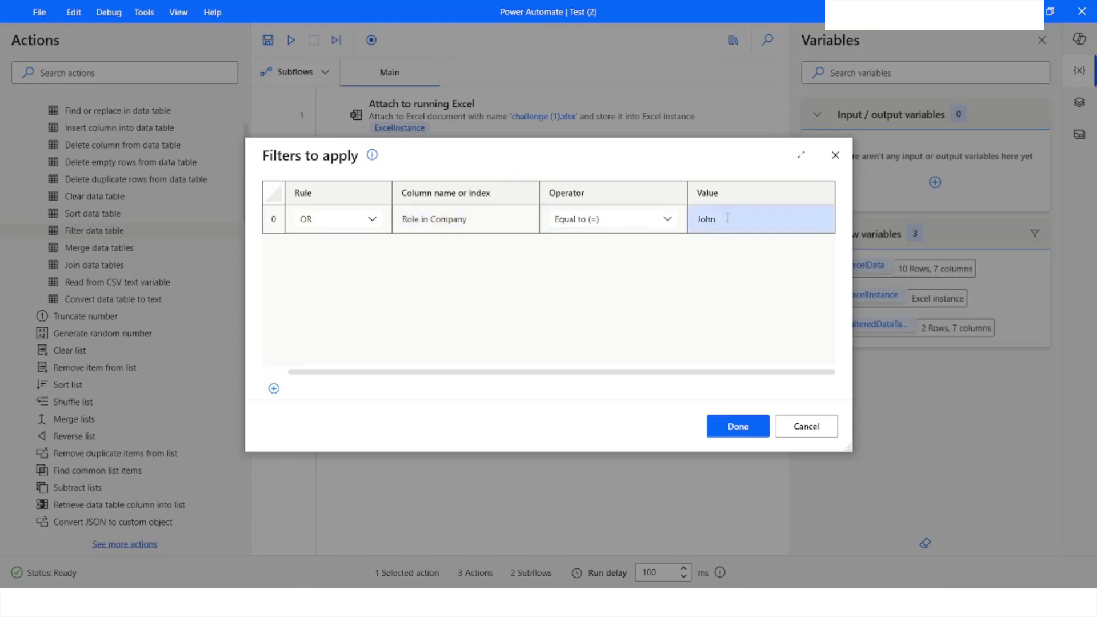
pyautogui.write('A')
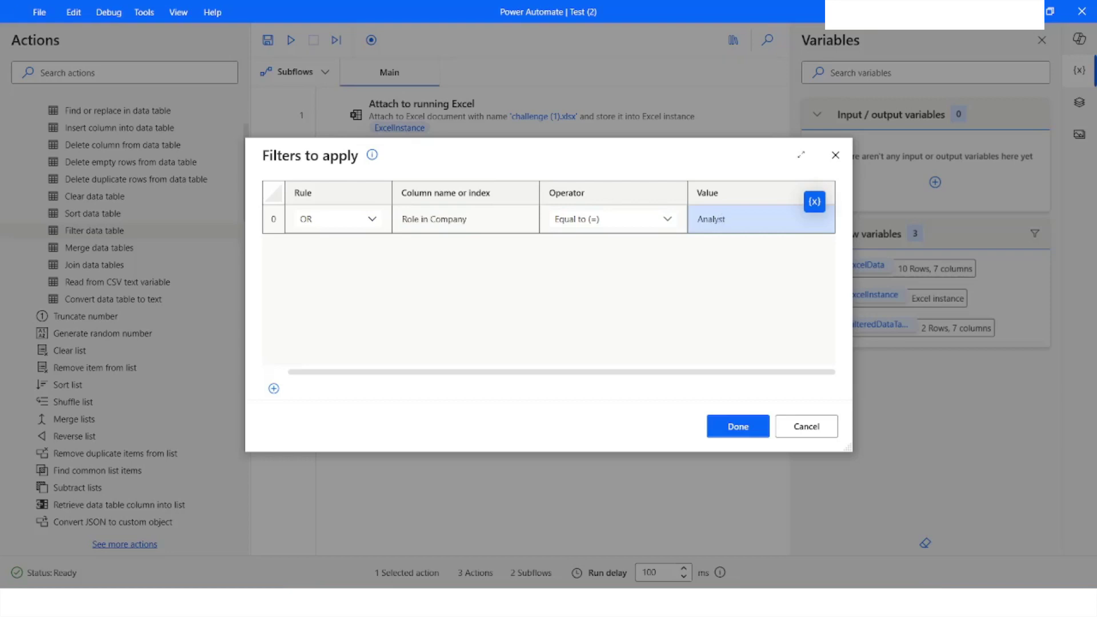
pyautogui.write('nalyst')
pyautogui.click(737, 427)
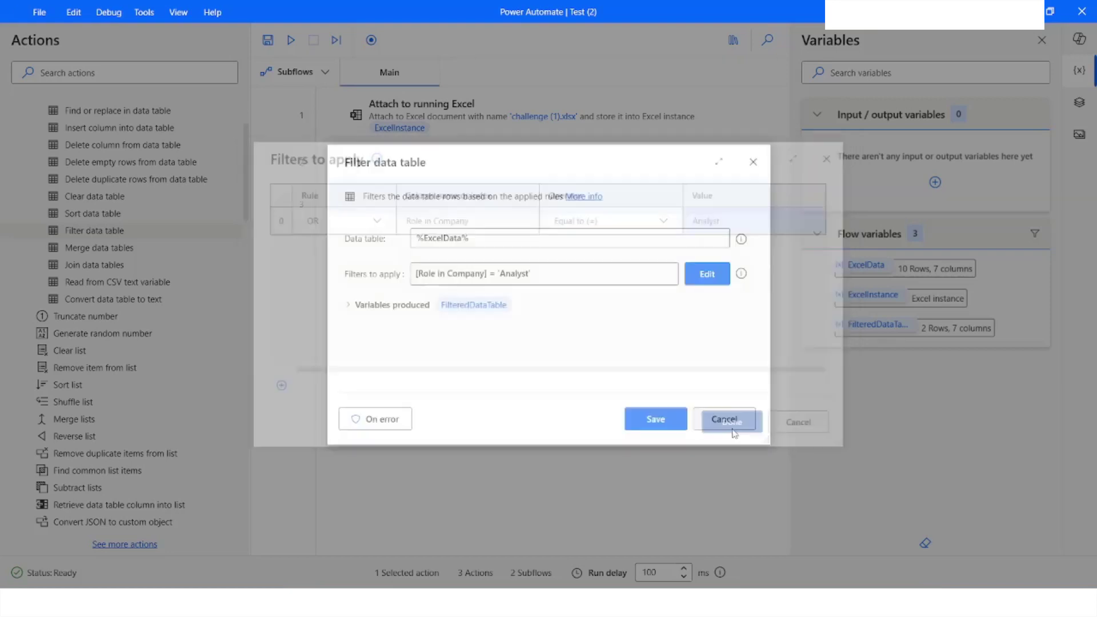
pyautogui.click(640, 415)
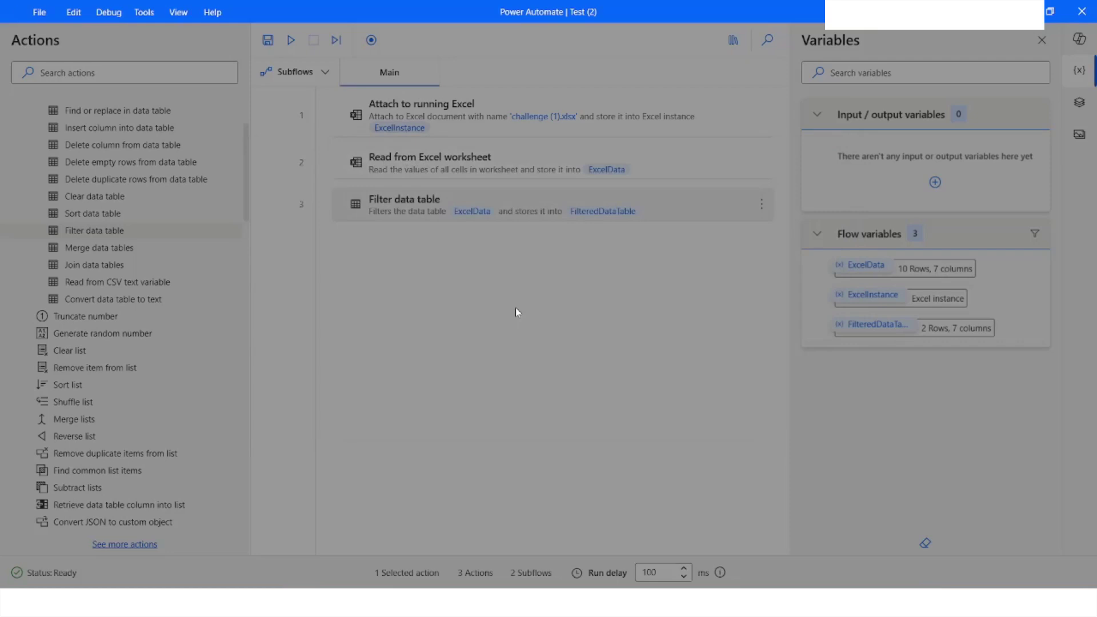
# Run the flow, check FilteredDataTable's two Analyst rows, and reopen the Filter data table step
pyautogui.click(291, 41)
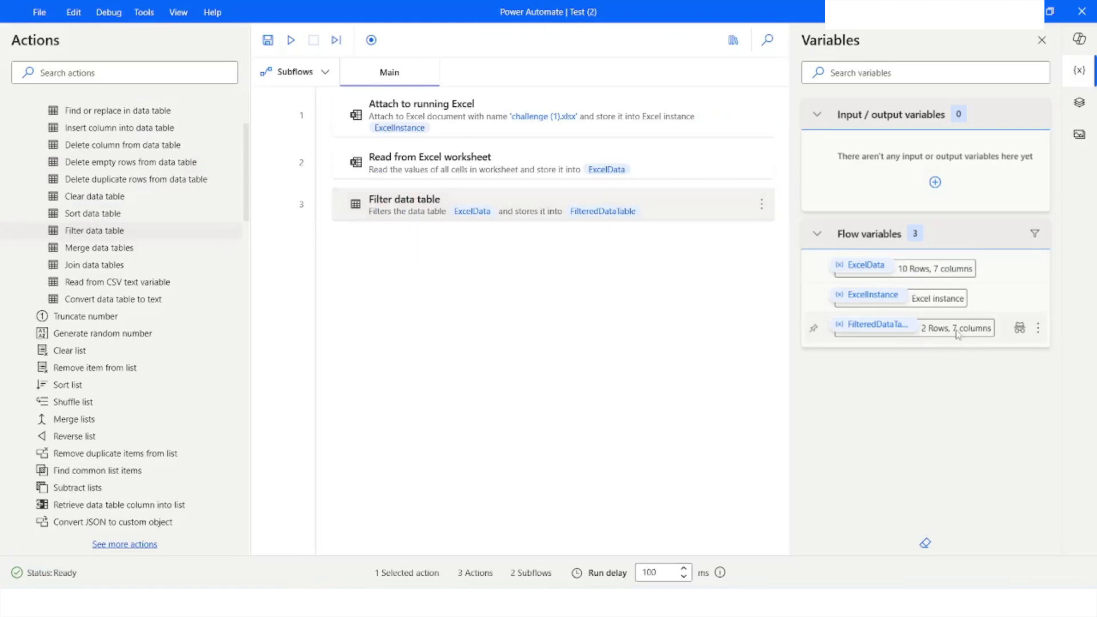
pyautogui.doubleClick(878, 325)
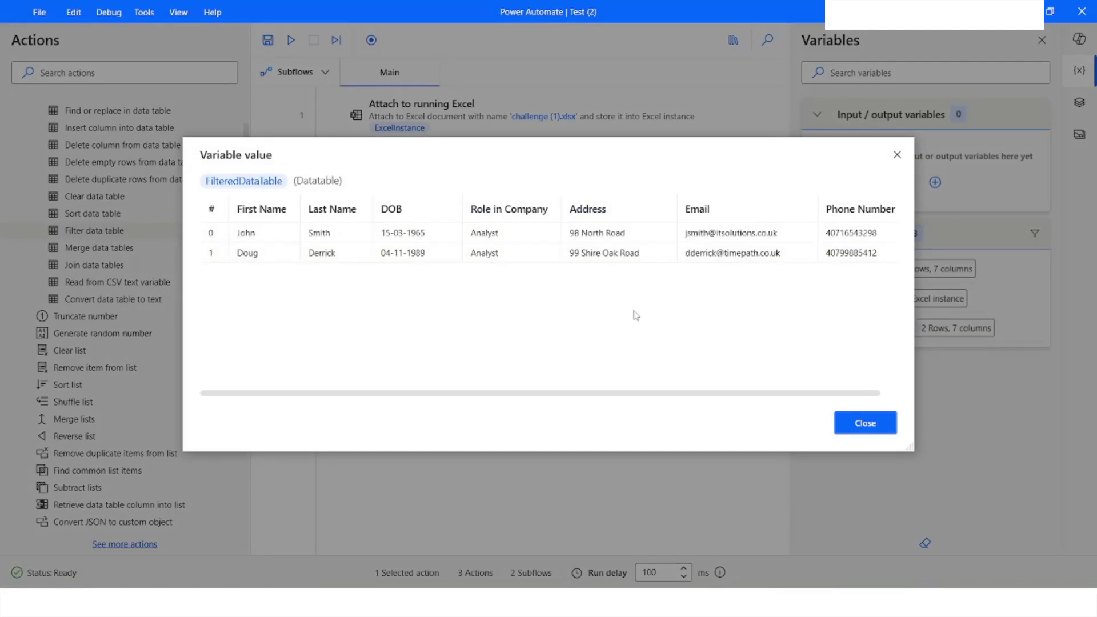
pyautogui.click(866, 424)
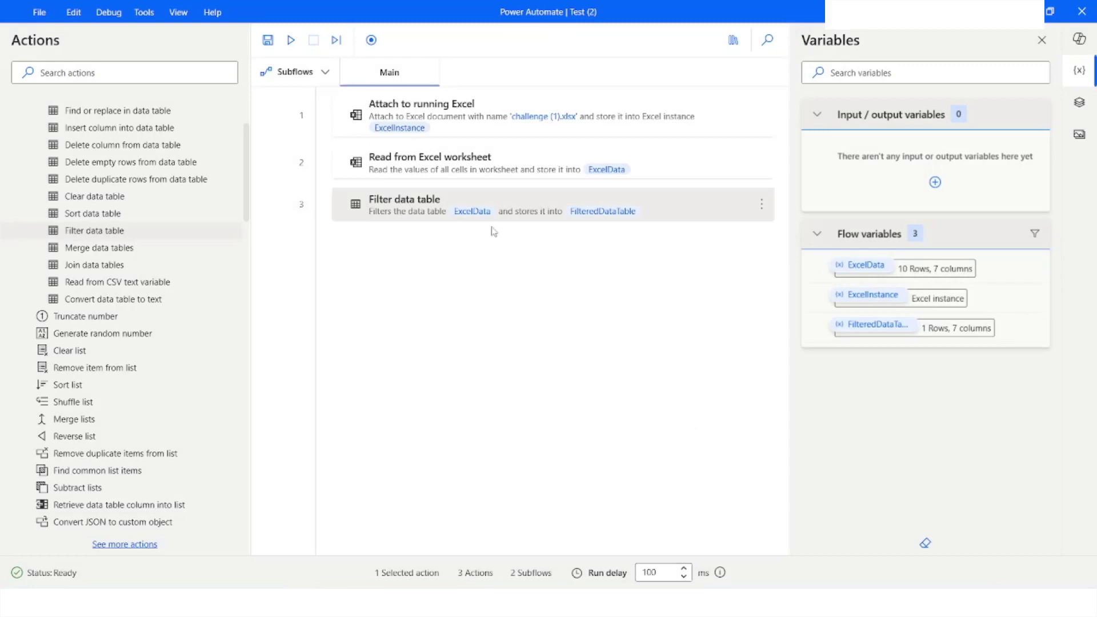
pyautogui.doubleClick(491, 207)
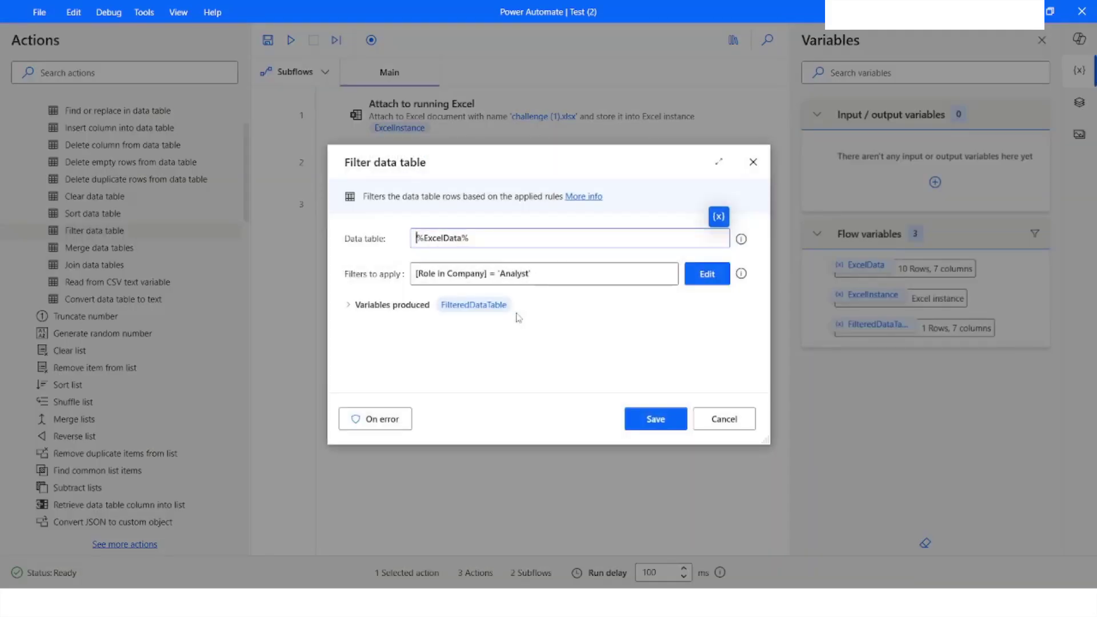
# Add a second AND rule, Role in Company equals 'Advisor', and save the filter step
pyautogui.click(707, 274)
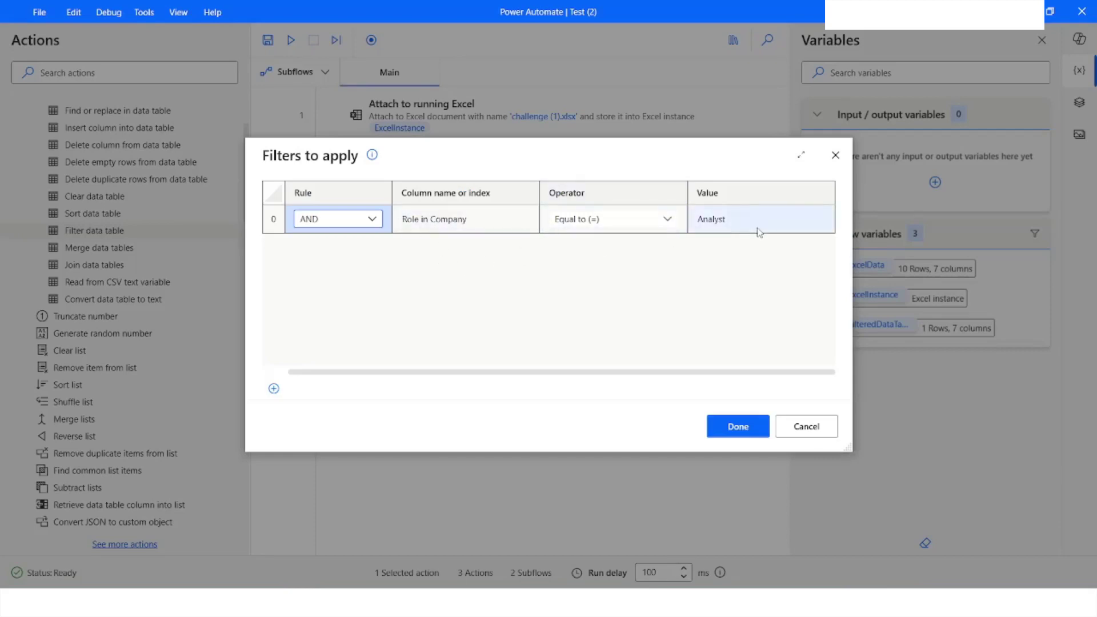
pyautogui.click(274, 391)
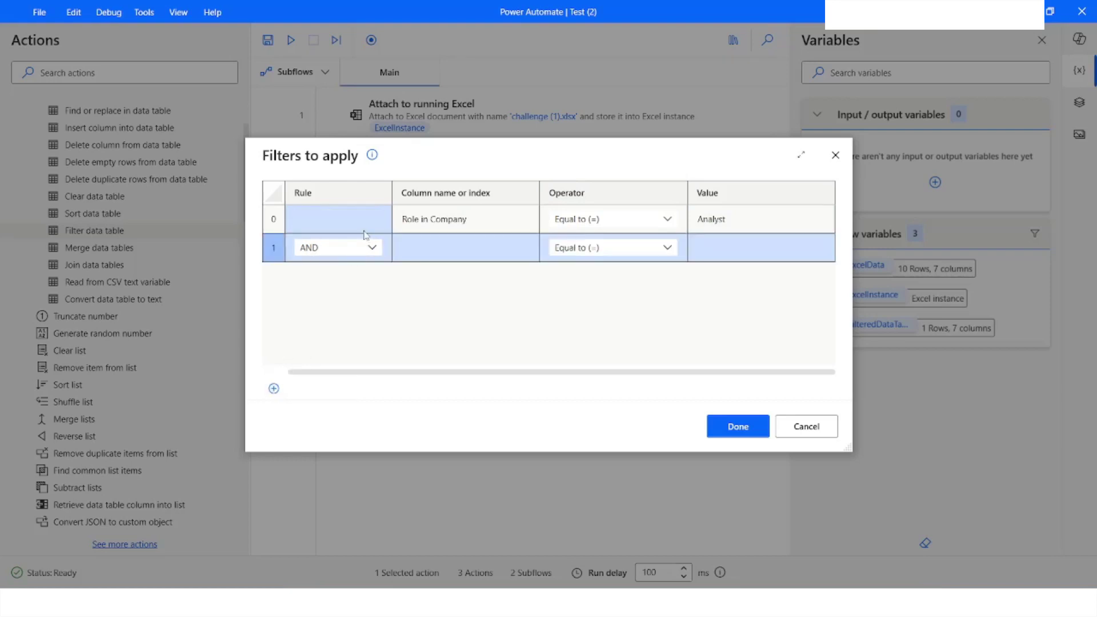
pyautogui.click(463, 246)
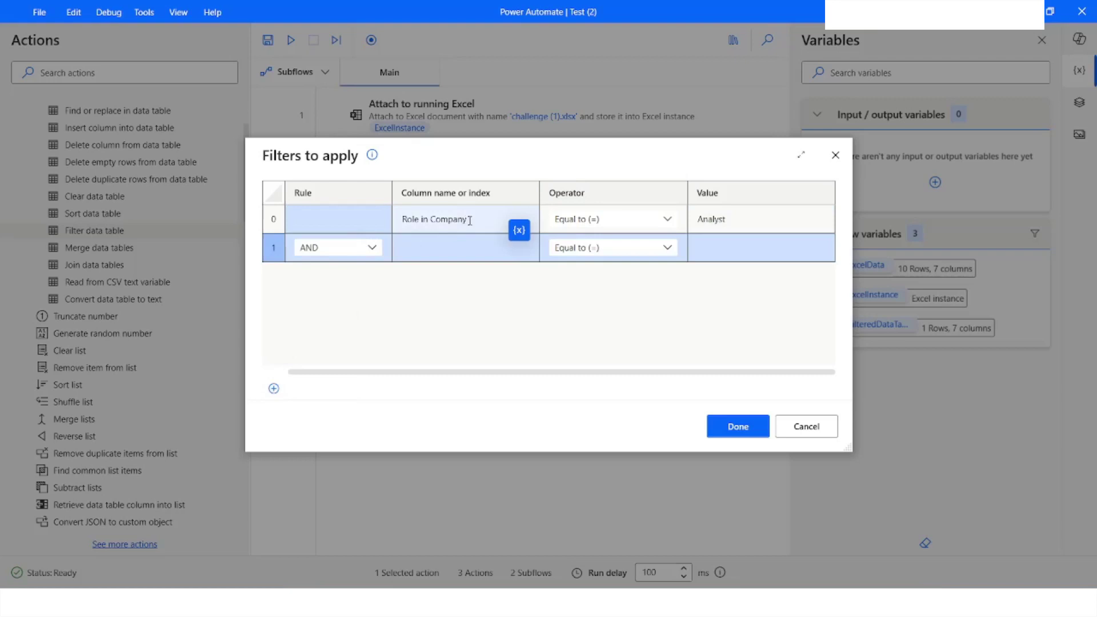
pyautogui.doubleClick(470, 220)
pyautogui.hotkey('ctrl', 'c')
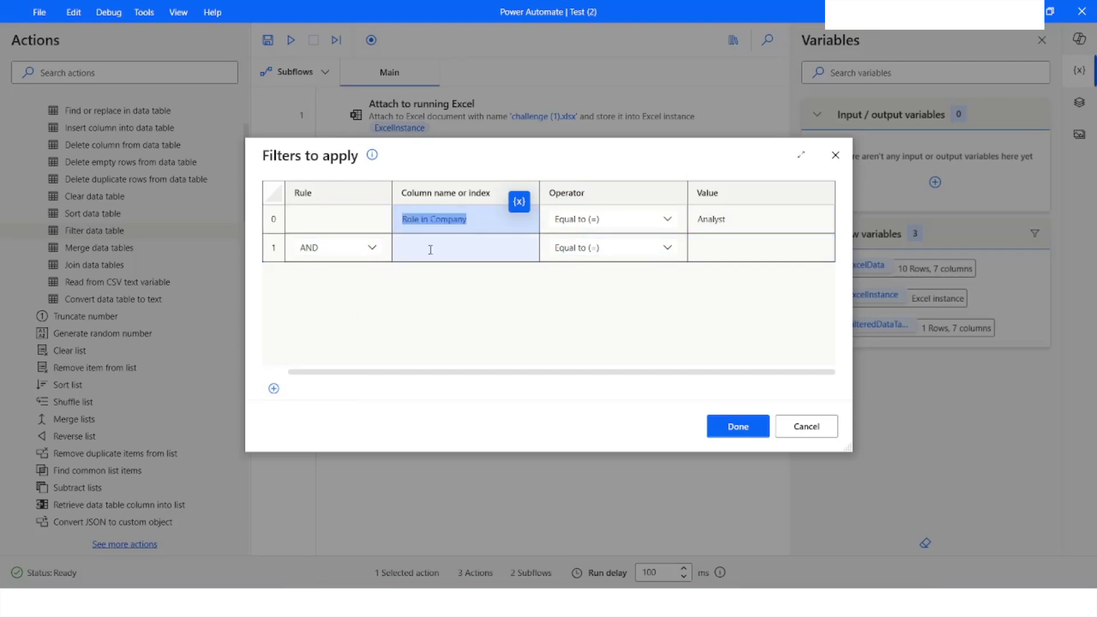
pyautogui.click(430, 250)
pyautogui.hotkey('ctrl', 'v')
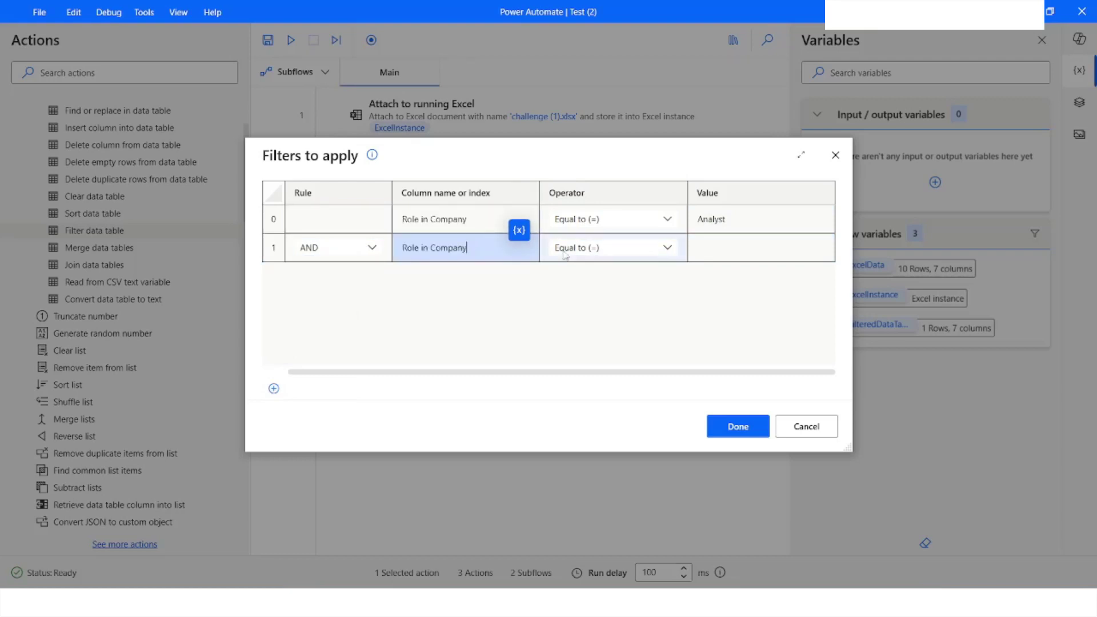
pyautogui.click(727, 246)
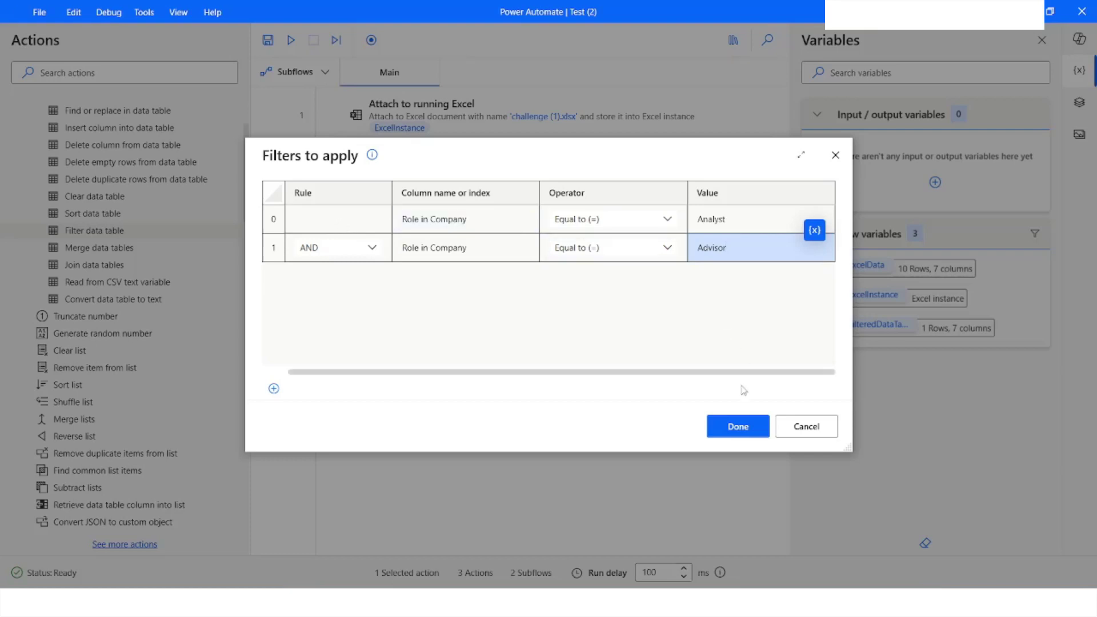
pyautogui.click(736, 425)
pyautogui.click(652, 418)
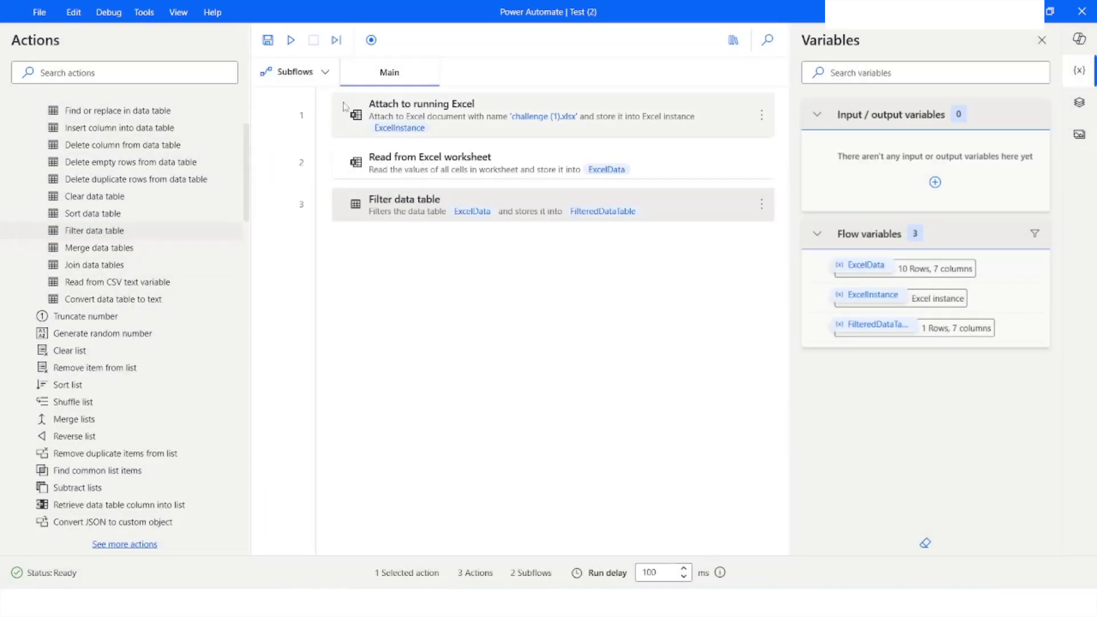
# Run the flow and confirm FilteredDataTable comes back empty: 0 rows, 7 columns
pyautogui.click(291, 40)
pyautogui.doubleClick(857, 324)
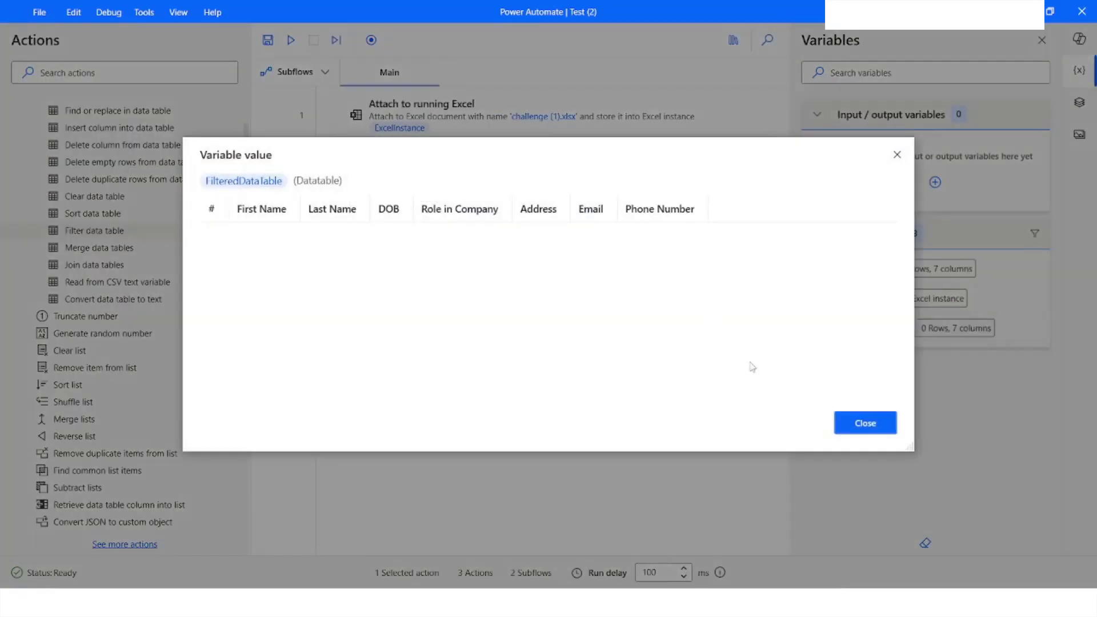
pyautogui.click(865, 423)
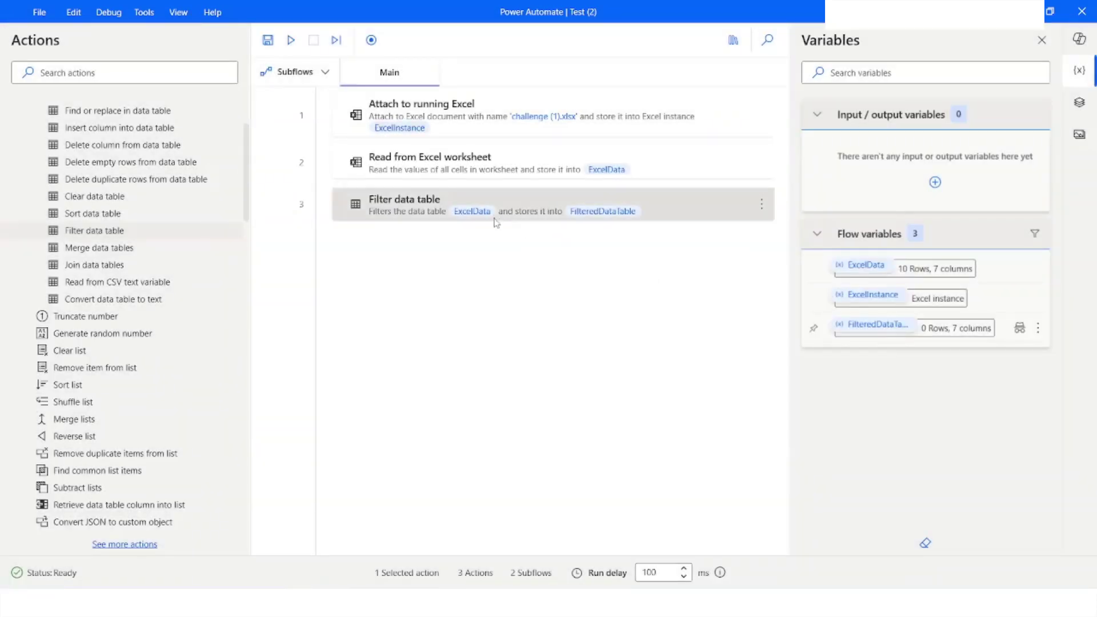
# Switch the second filter rule from AND to OR and save the step
pyautogui.press('Return')
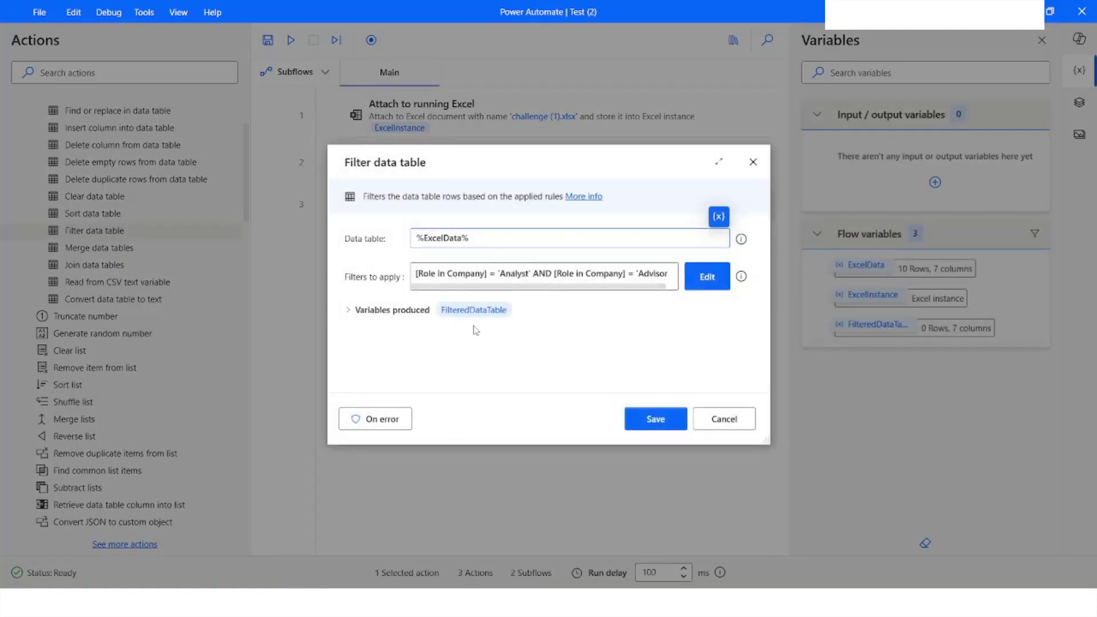
pyautogui.click(698, 280)
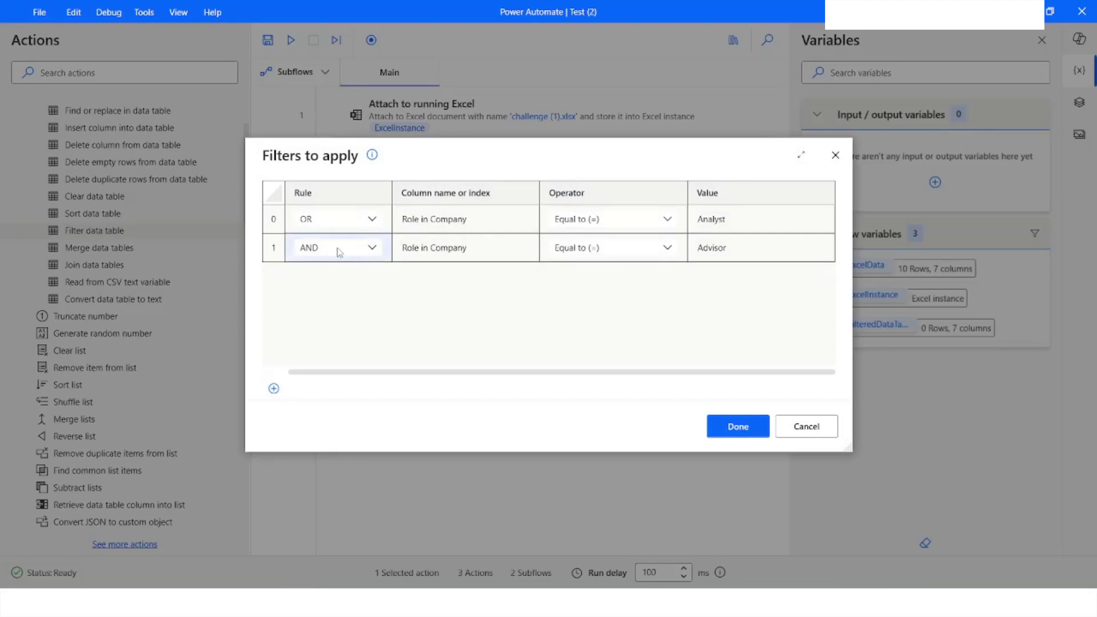
pyautogui.click(339, 252)
pyautogui.click(327, 271)
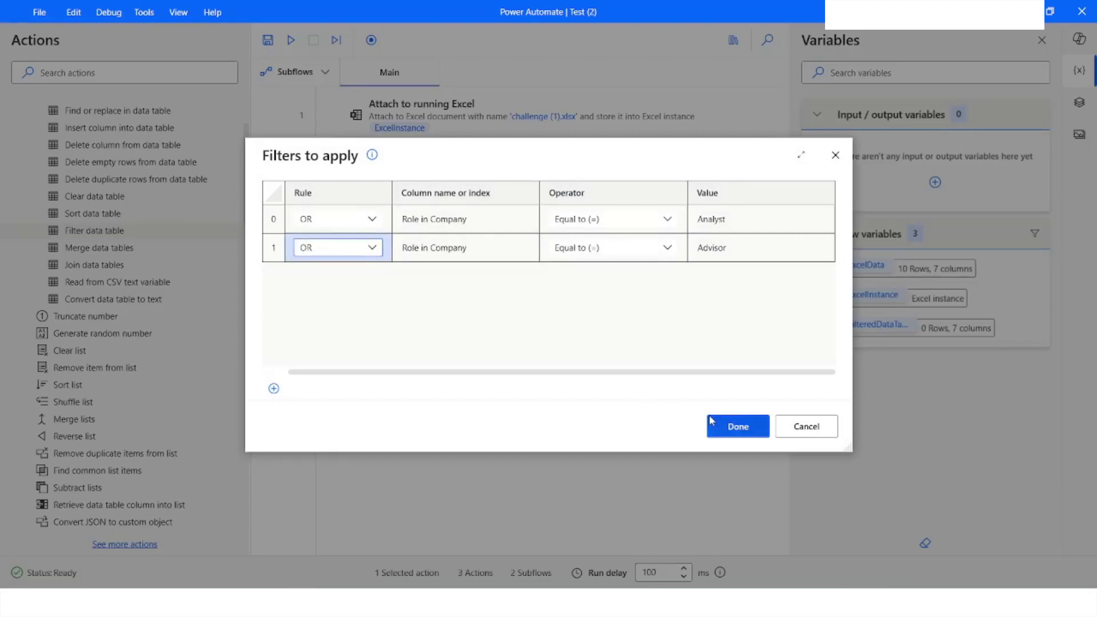
pyautogui.click(739, 429)
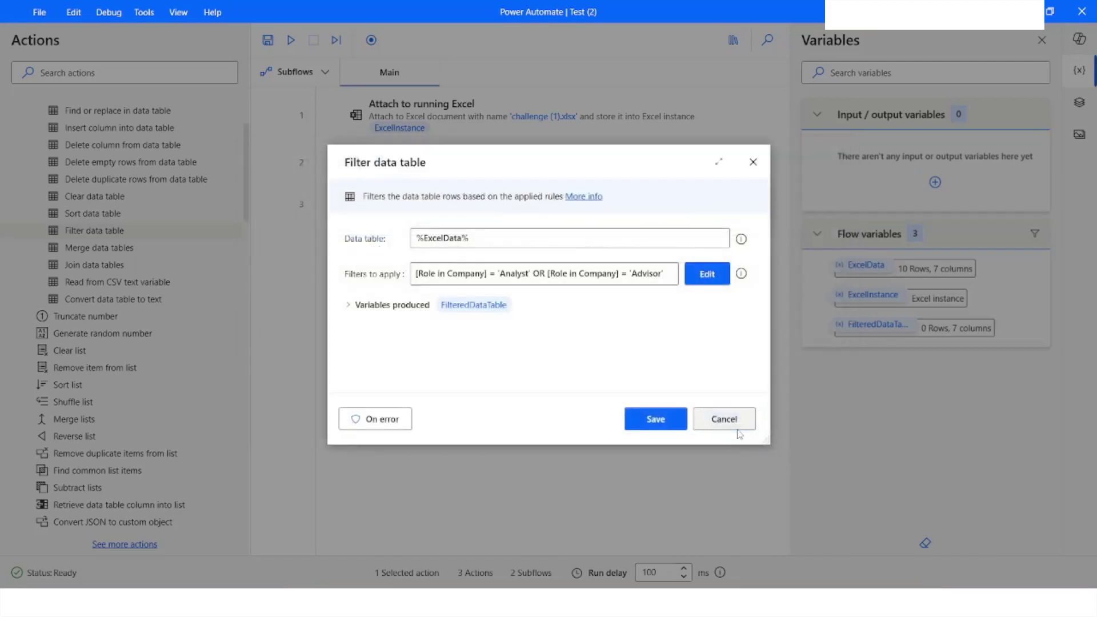
pyautogui.click(656, 419)
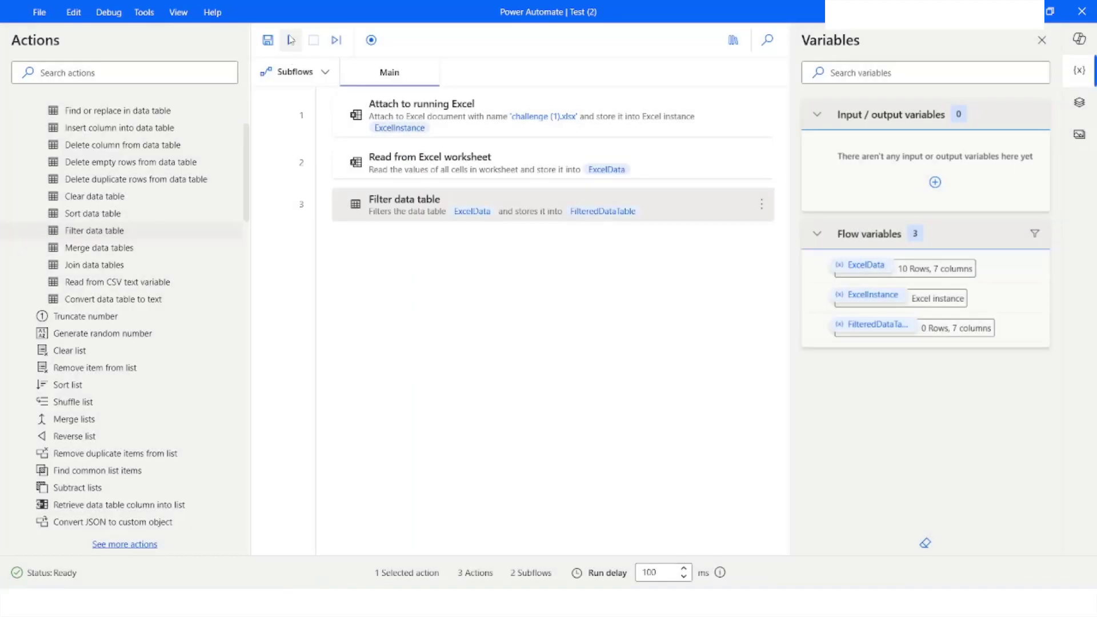
# Run the flow and check FilteredDataTable now holds three rows: two Analysts, one Advisor
pyautogui.click(291, 40)
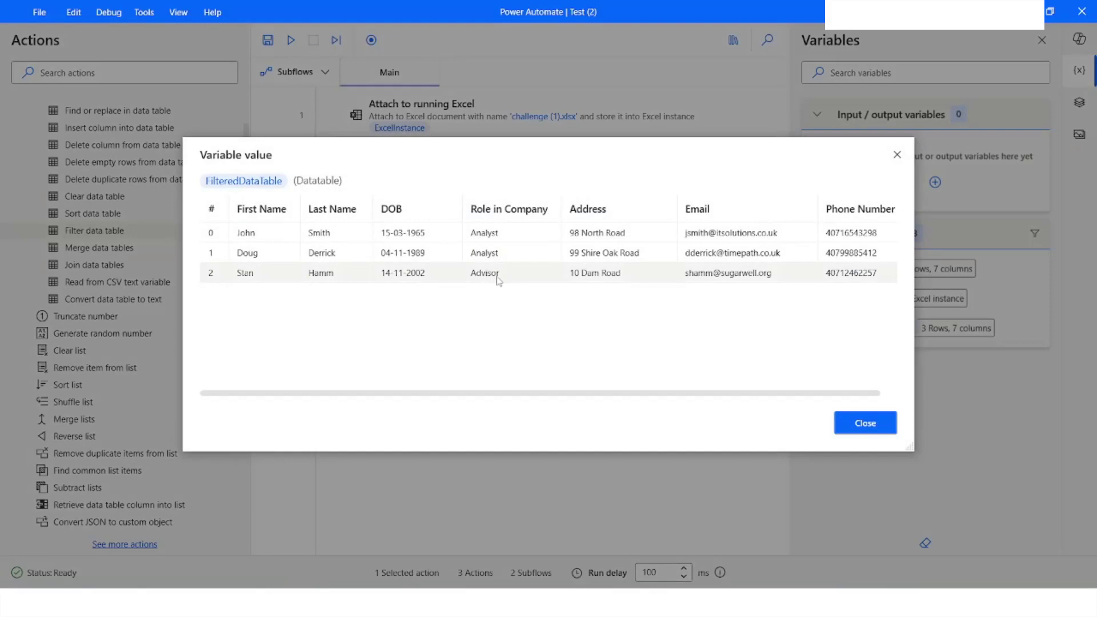
pyautogui.click(852, 426)
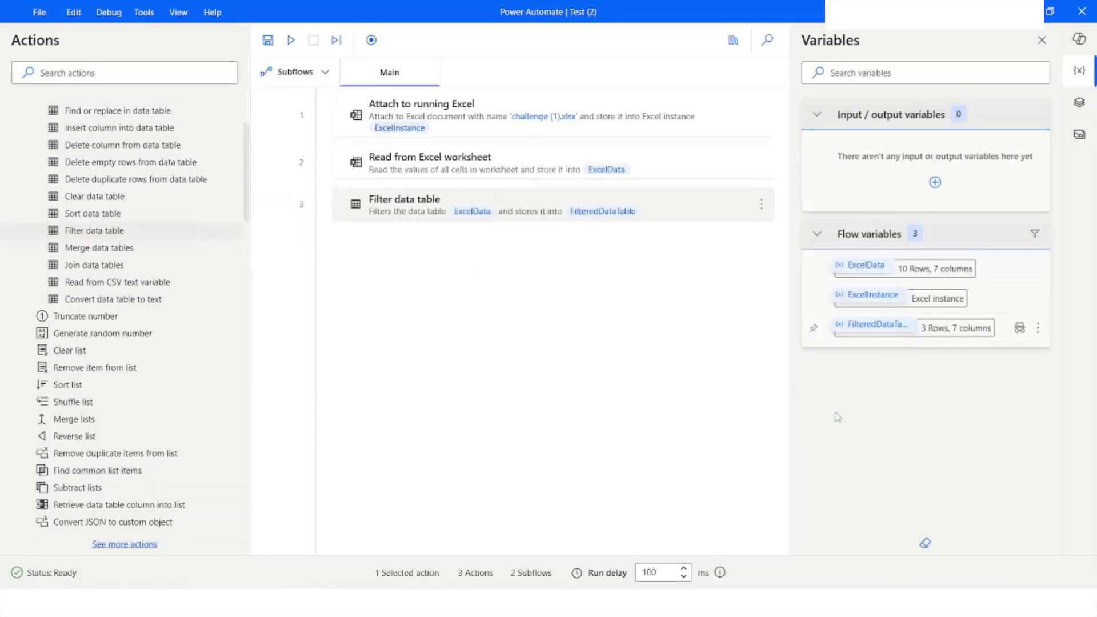
pyautogui.click(483, 223)
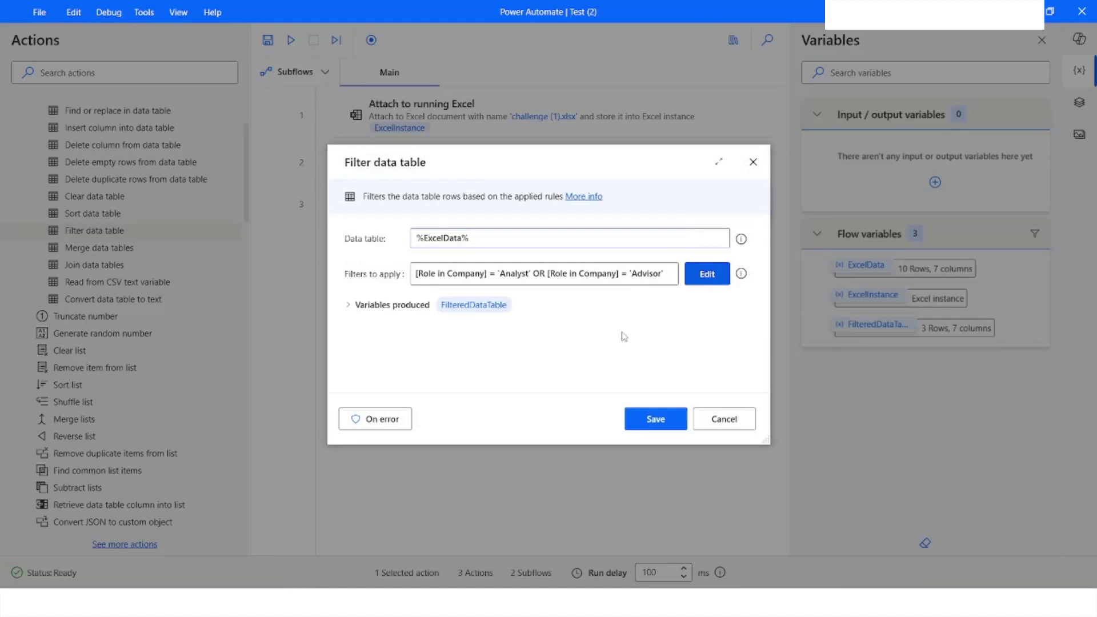
# Set both rules to AND and change the second rule to First Name equals the chosen name
pyautogui.click(329, 228)
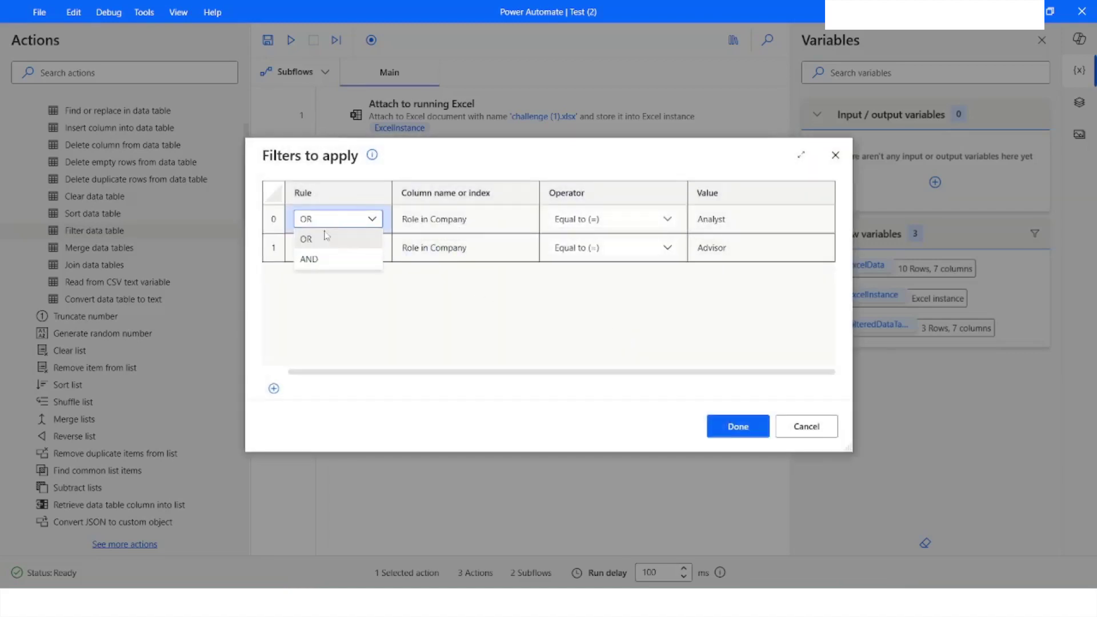
pyautogui.click(310, 260)
pyautogui.click(341, 256)
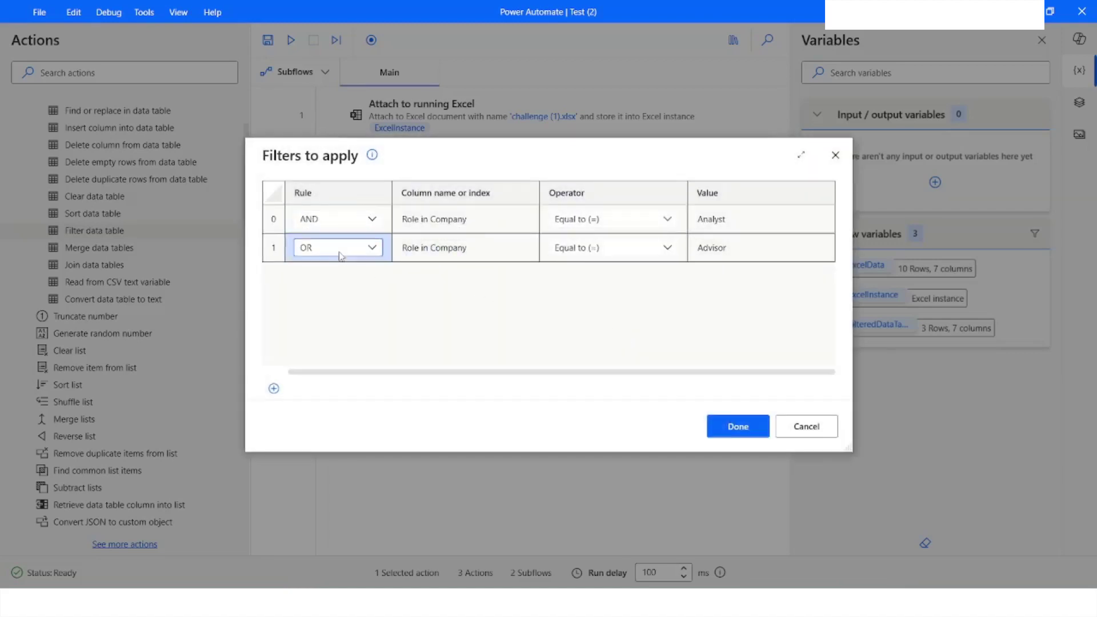
pyautogui.click(312, 284)
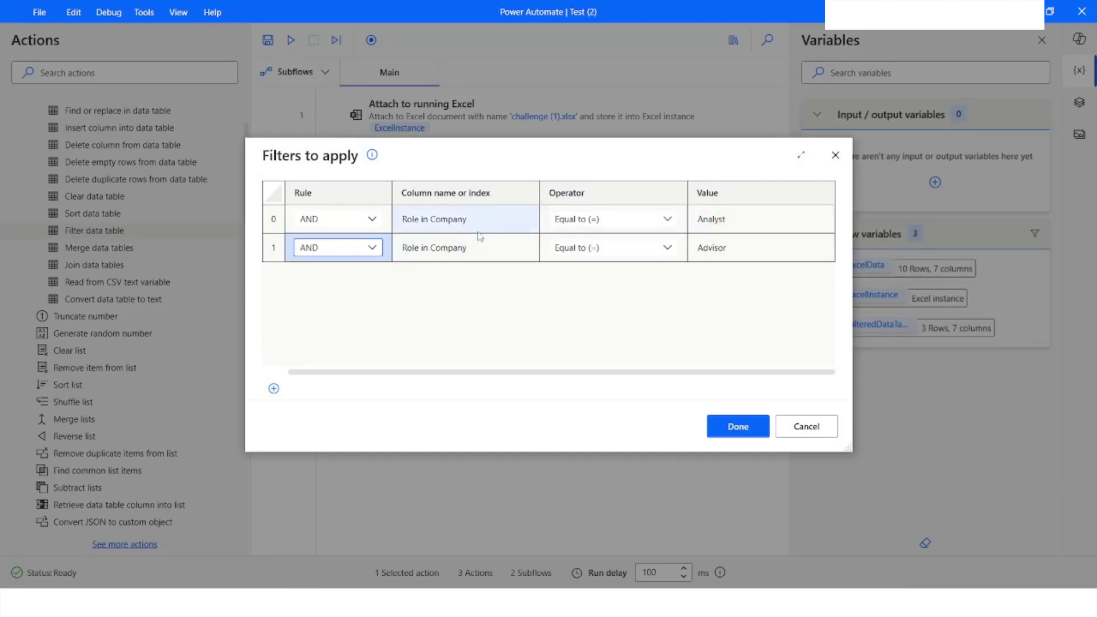
pyautogui.click(472, 250)
pyautogui.hotkey('ctrl', 'a')
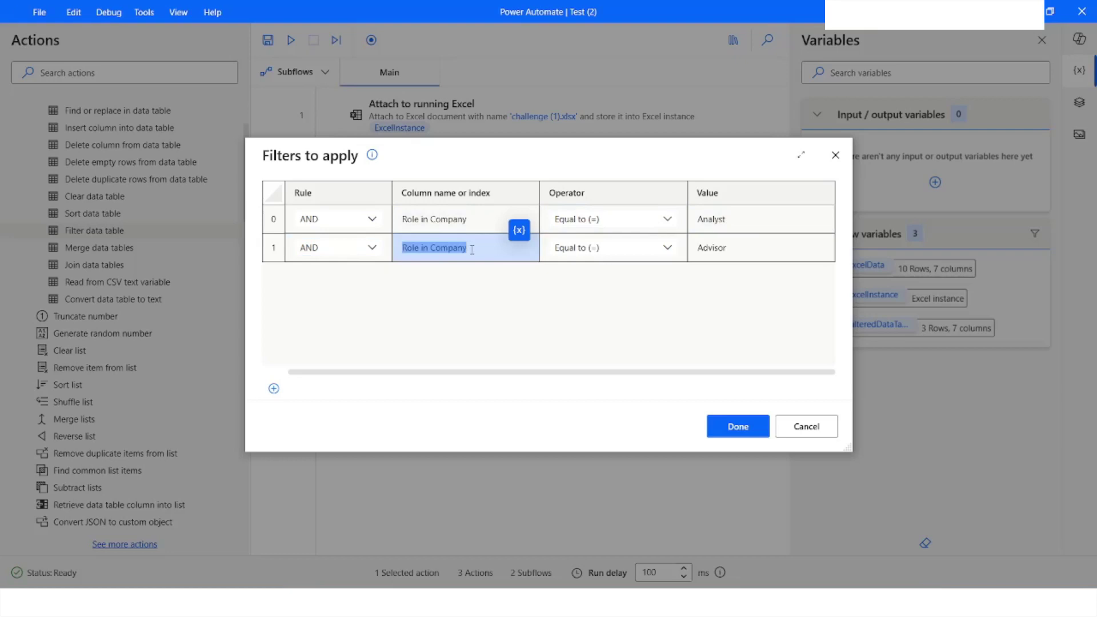
pyautogui.write('First Name')
pyautogui.click(732, 248)
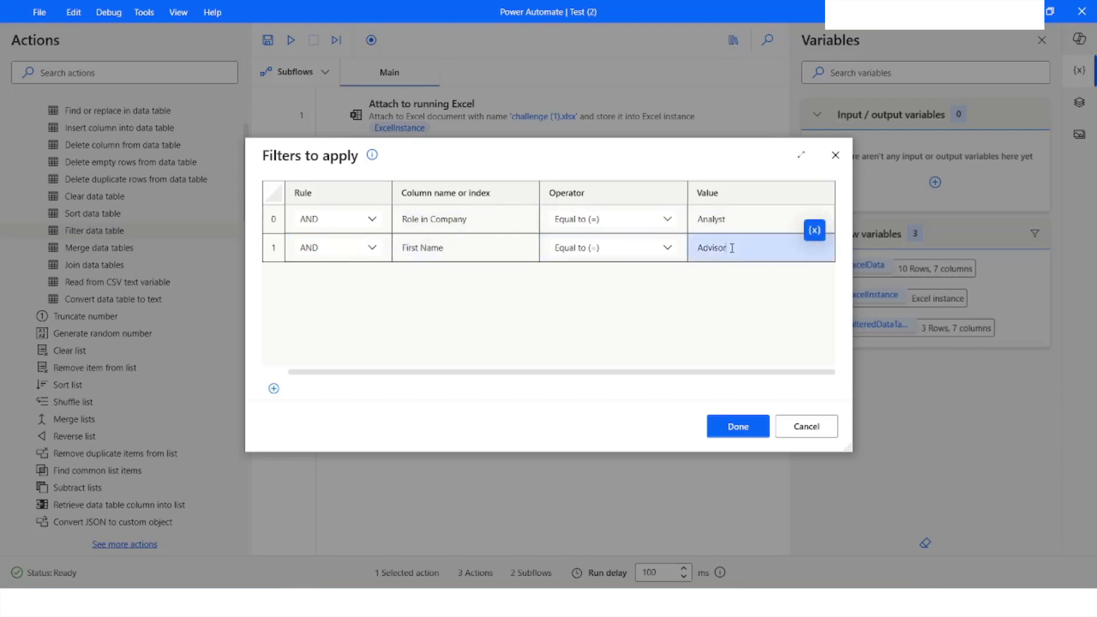
pyautogui.hotkey('ctrl', 'a')
pyautogui.write('J')
pyautogui.click(731, 426)
pyautogui.click(656, 420)
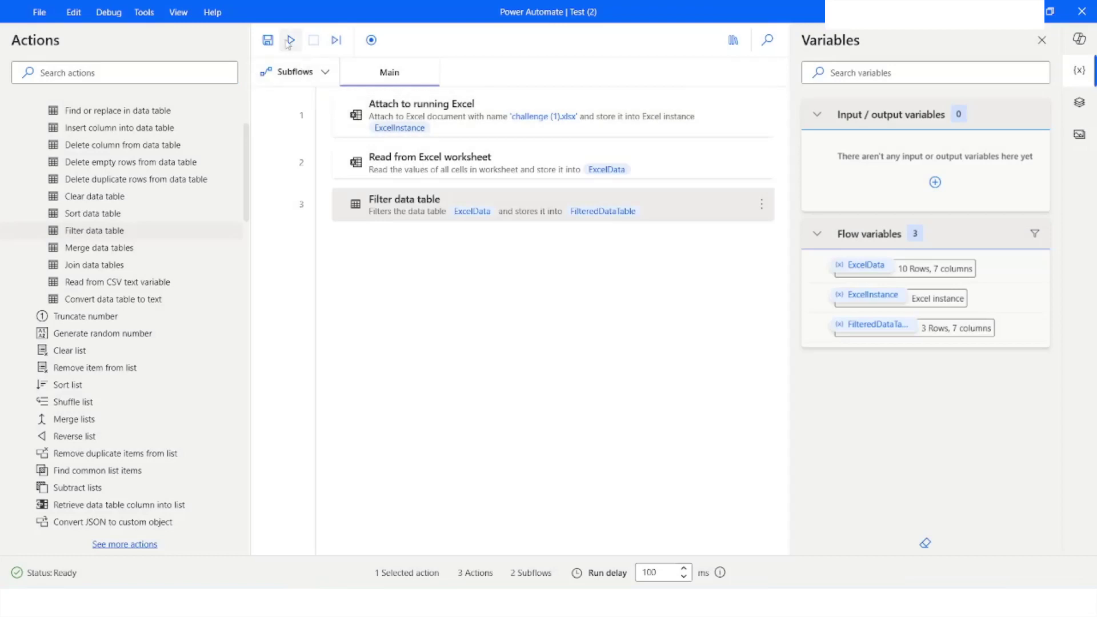
# Run the flow and compare the one-row FilteredDataTable with the full ExcelData table
pyautogui.click(291, 40)
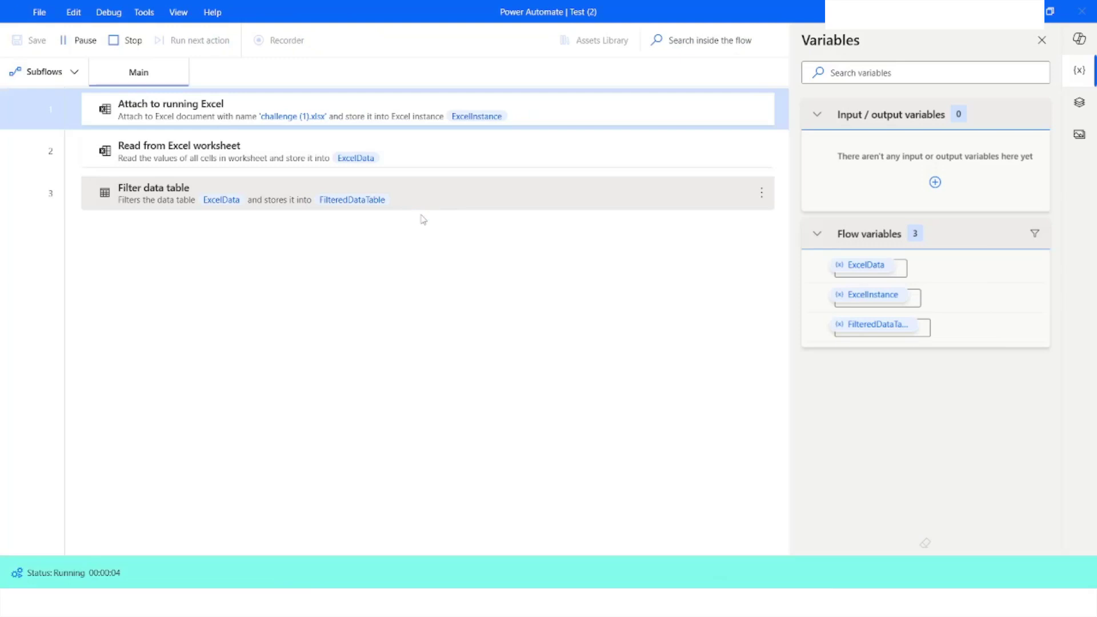
pyautogui.doubleClick(874, 324)
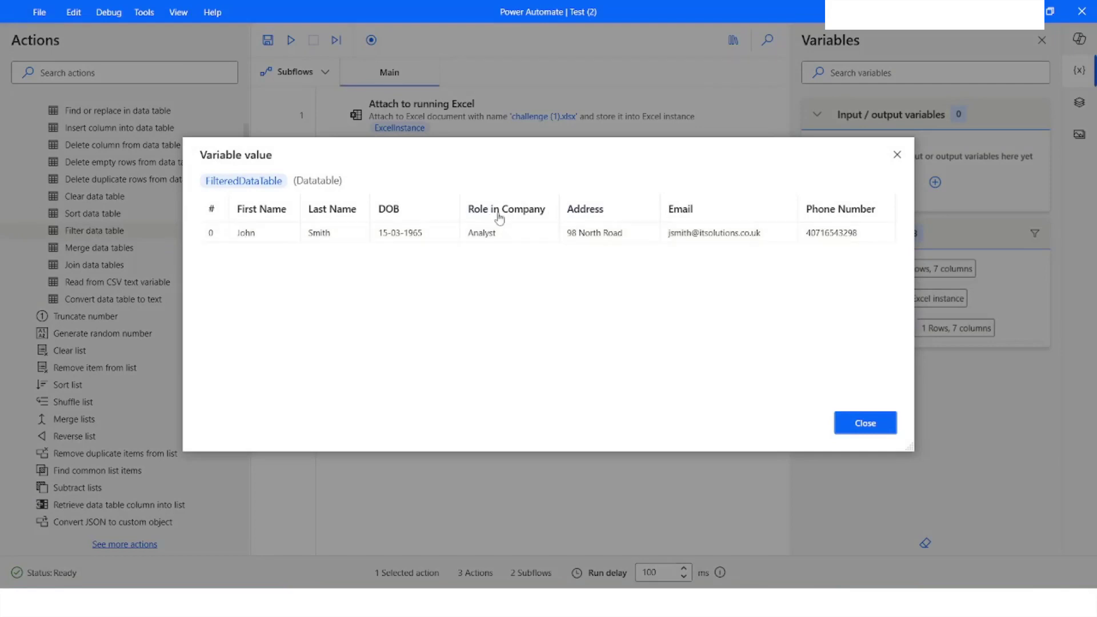
pyautogui.click(864, 423)
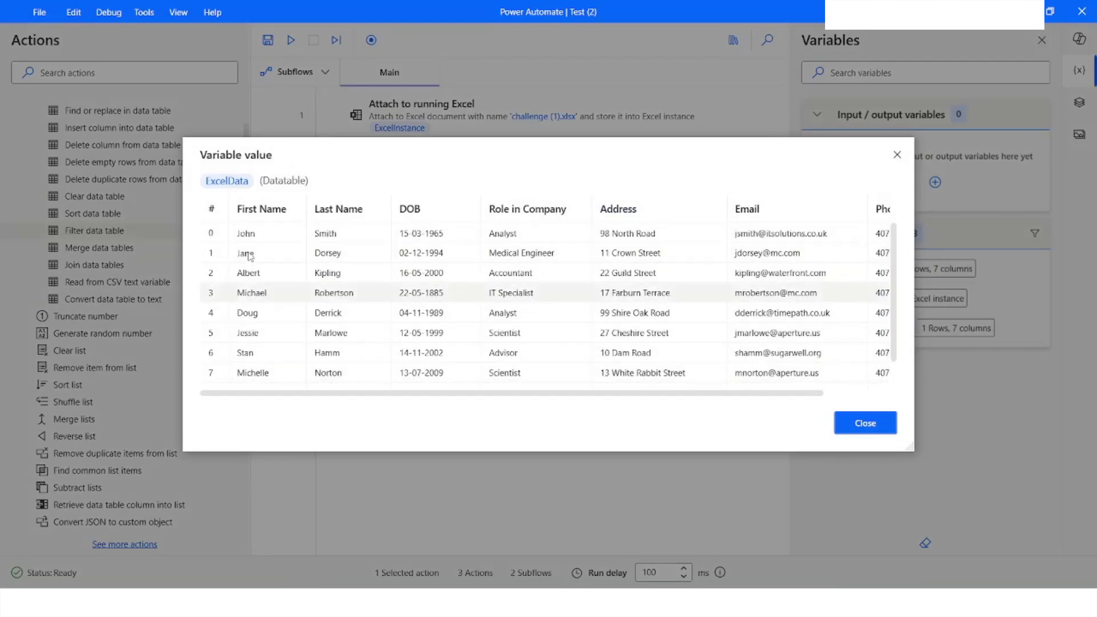
pyautogui.click(865, 423)
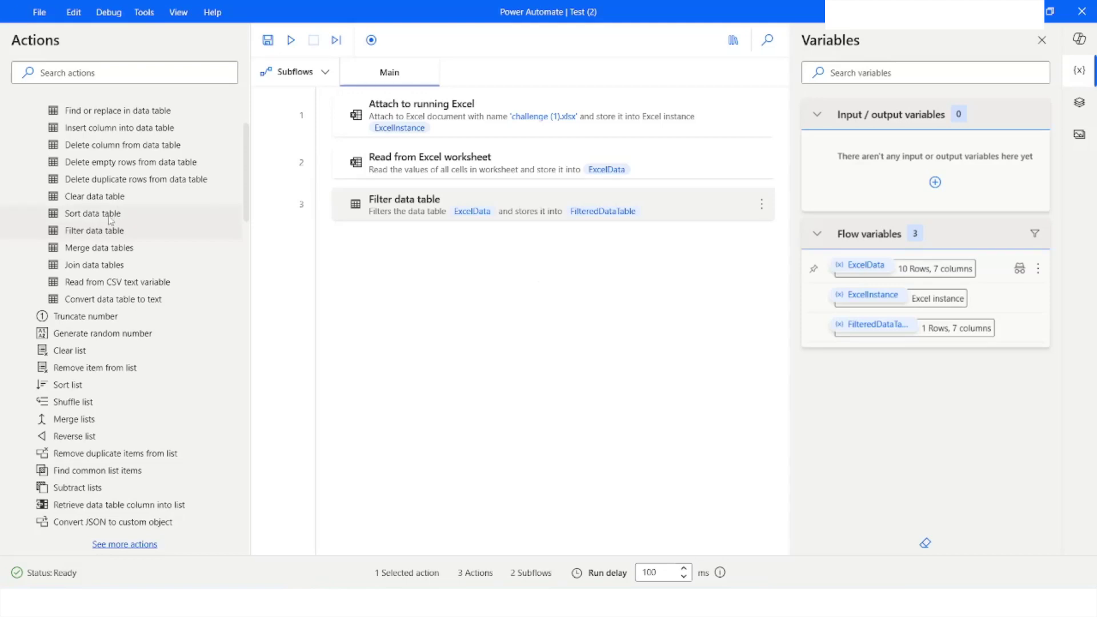
# Insert a Sort data table step before the filter, sorting %ExcelData% by column name
pyautogui.moveTo(84, 213); pyautogui.dragTo(625, 296)
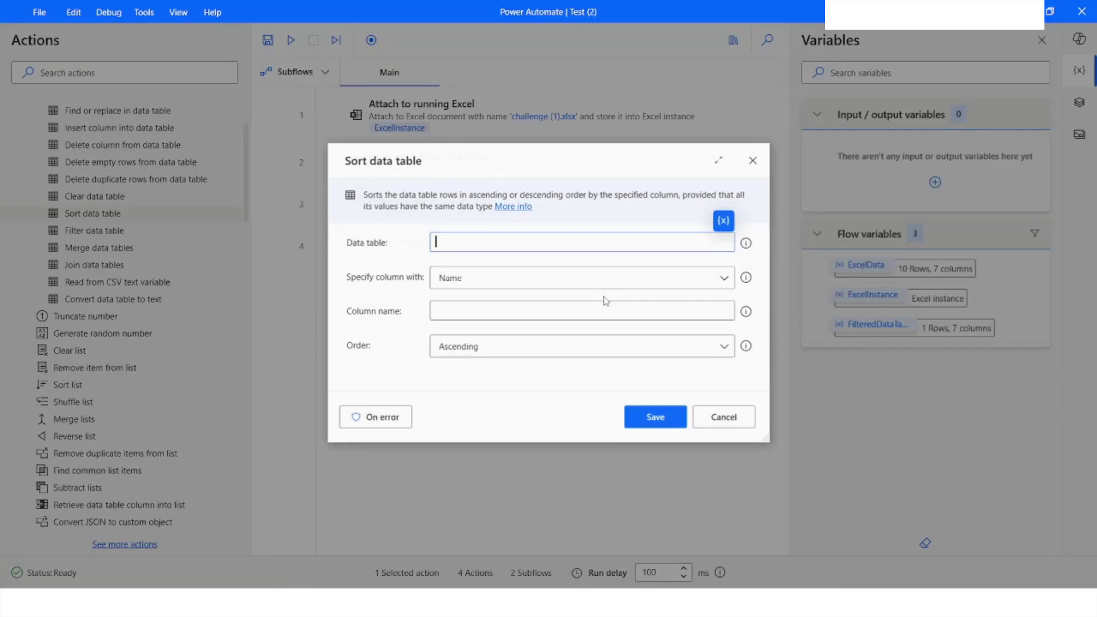
pyautogui.click(722, 221)
pyautogui.click(830, 338)
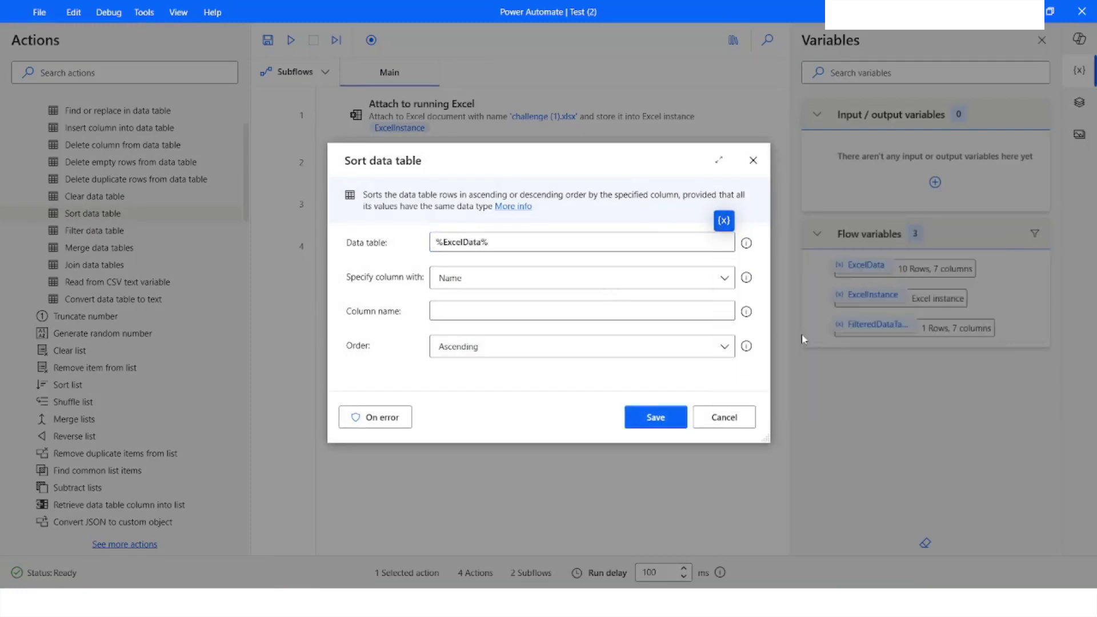
pyautogui.click(485, 284)
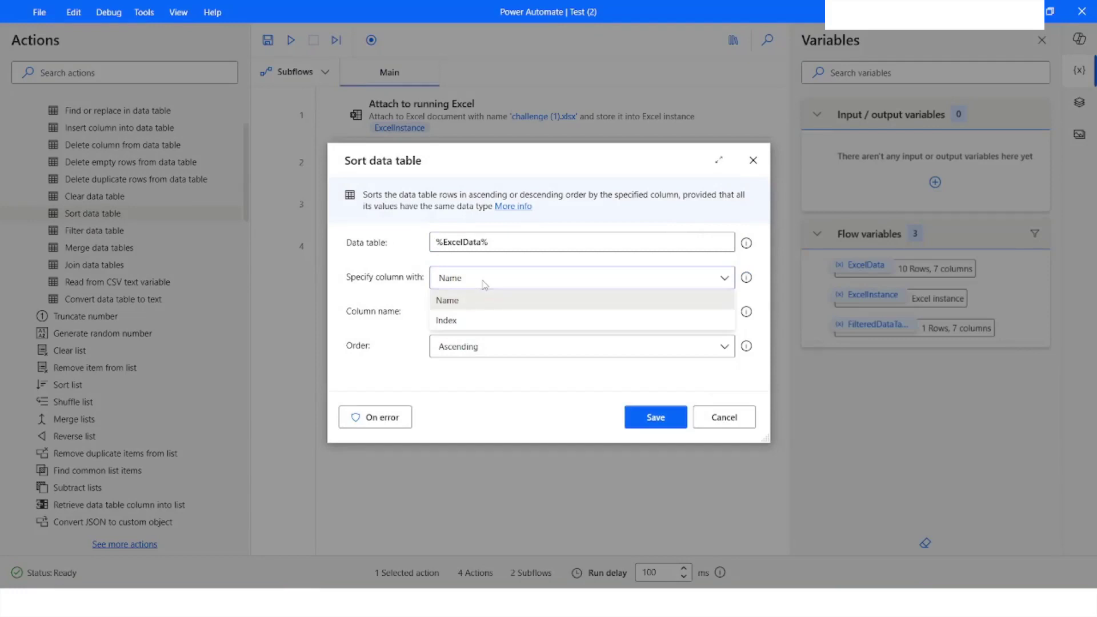
pyautogui.click(457, 299)
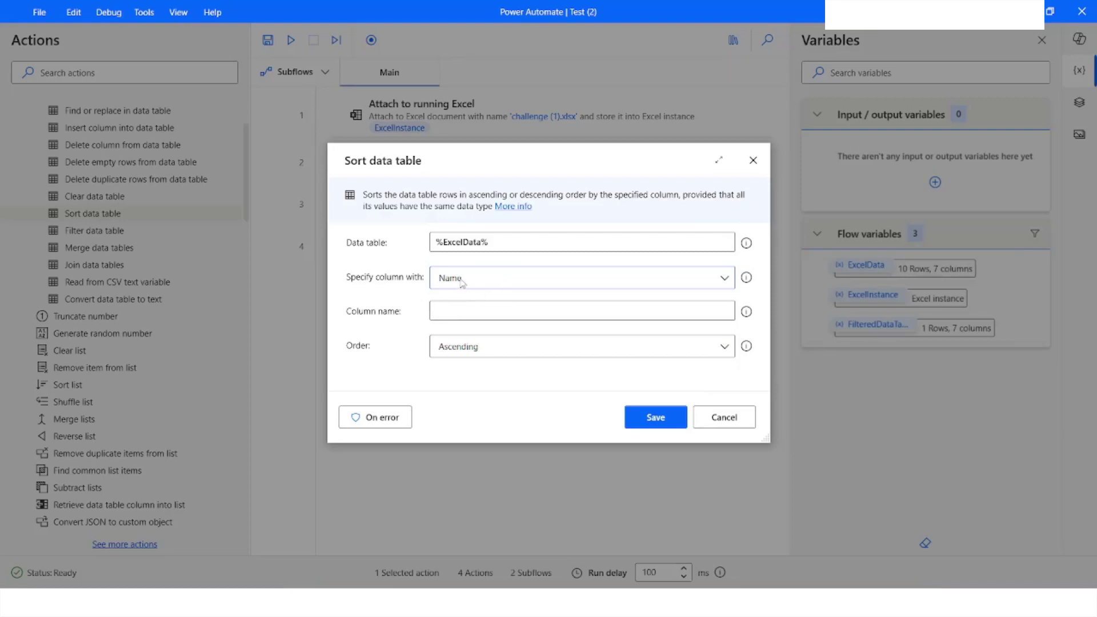
# Sort on column First Name in Descending order, save, and set a breakpoint on the filter step
pyautogui.click(451, 310)
pyautogui.write('First Name')
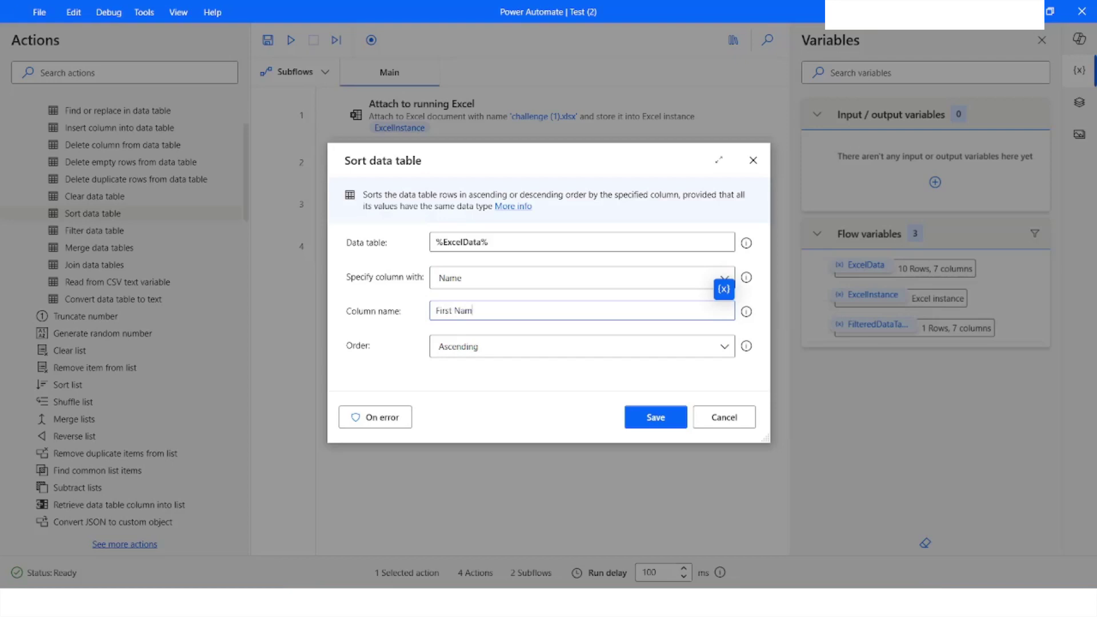
pyautogui.click(460, 350)
pyautogui.click(456, 391)
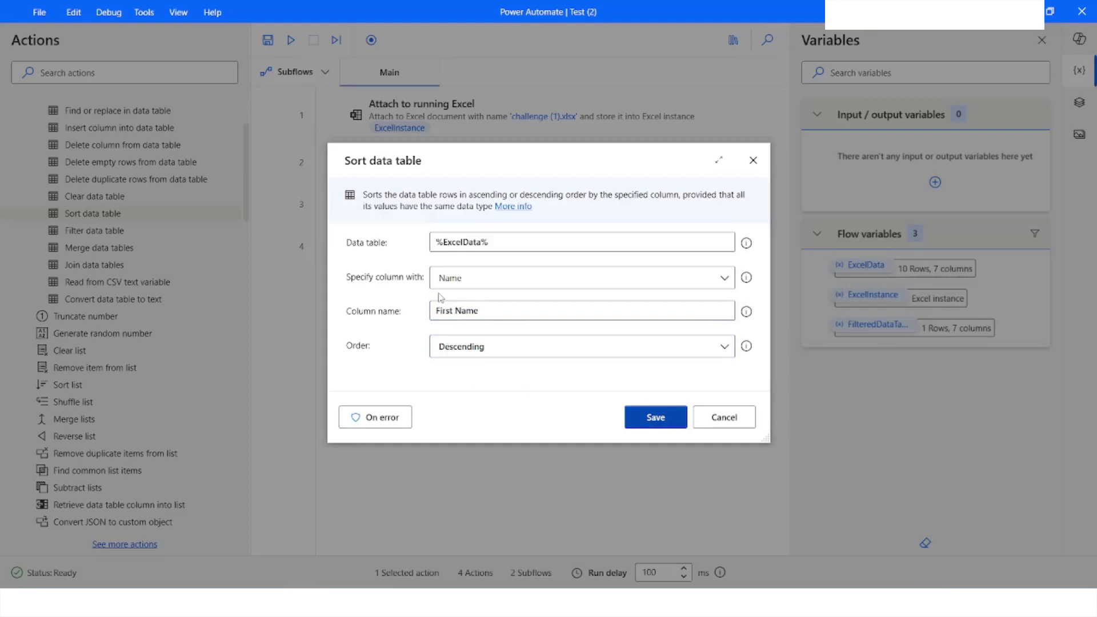
pyautogui.press('Escape')
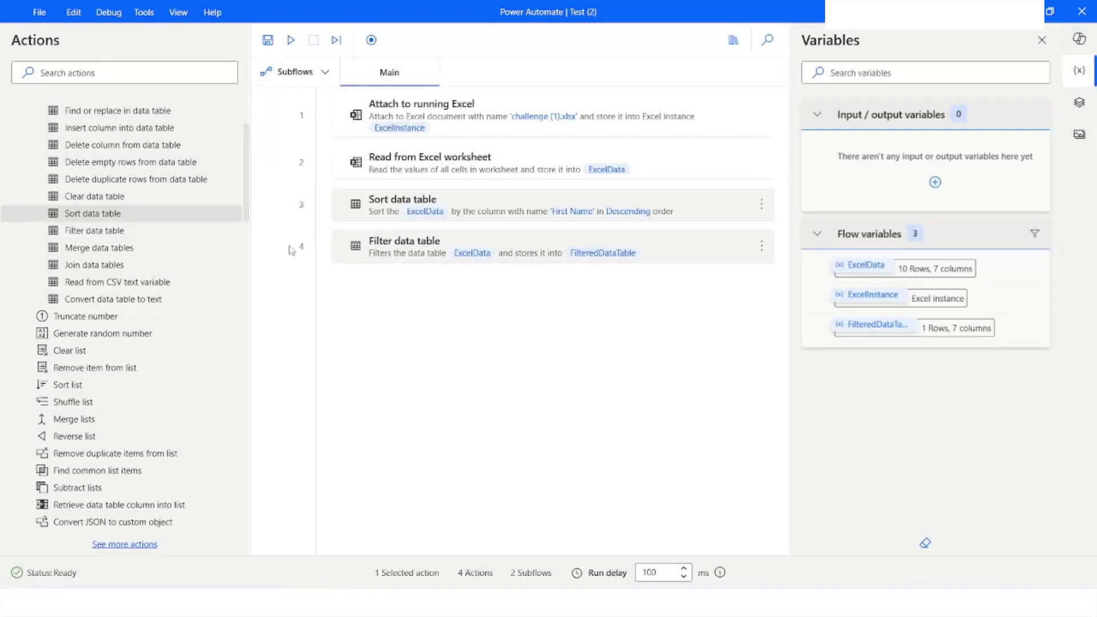
pyautogui.click(291, 247)
# Run to the filter breakpoint, enlarge the ExcelData view to check the descending sort, then stop
pyautogui.click(292, 41)
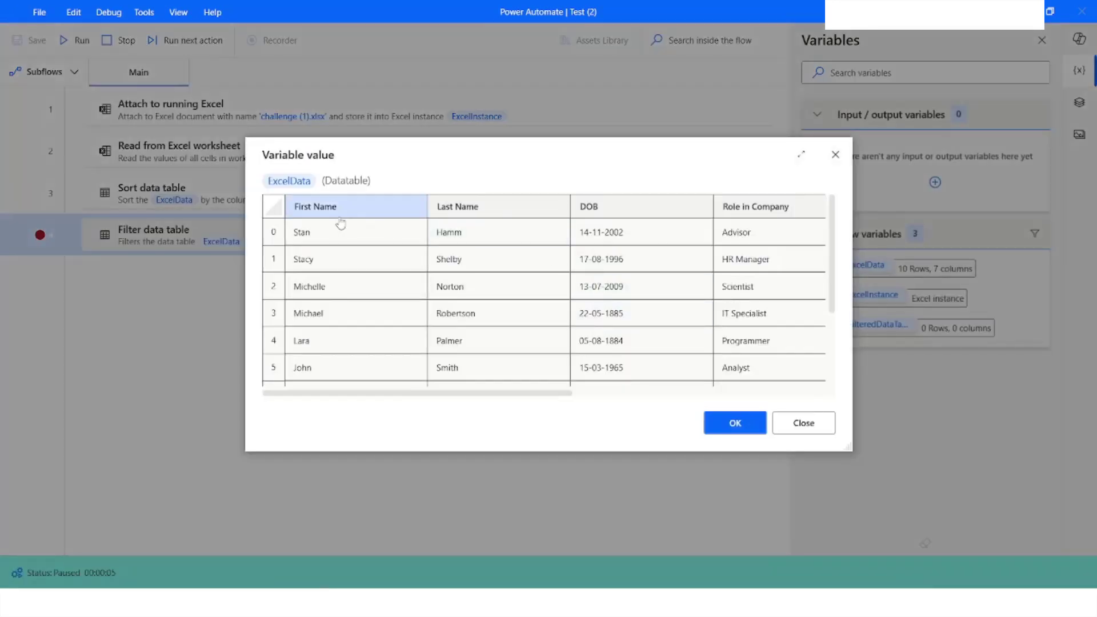
pyautogui.moveTo(849, 446); pyautogui.dragTo(929, 553)
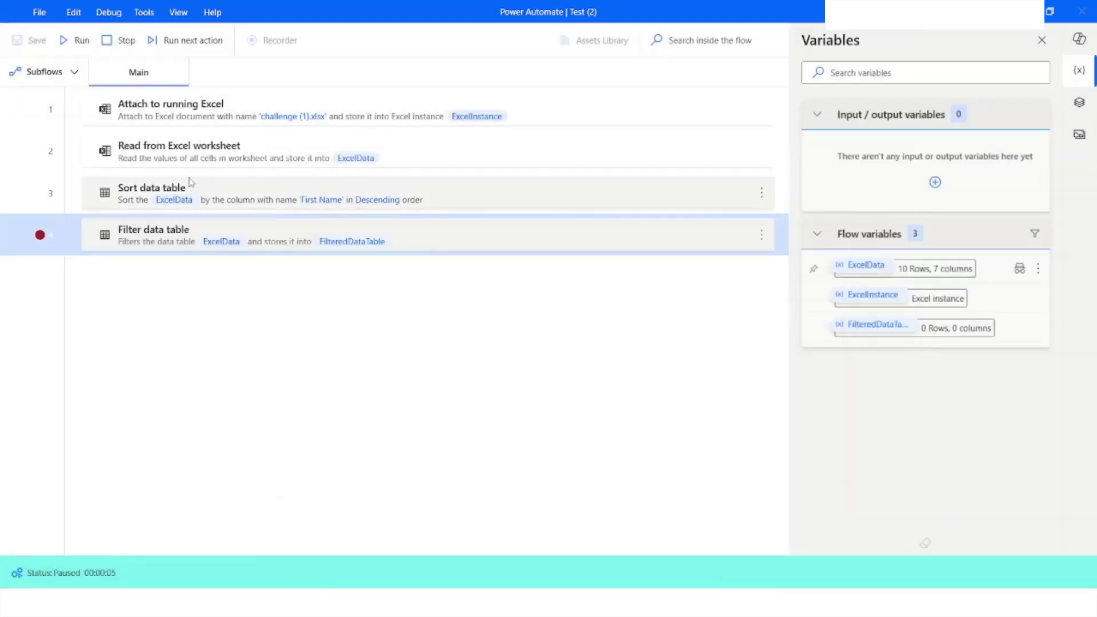
pyautogui.click(118, 40)
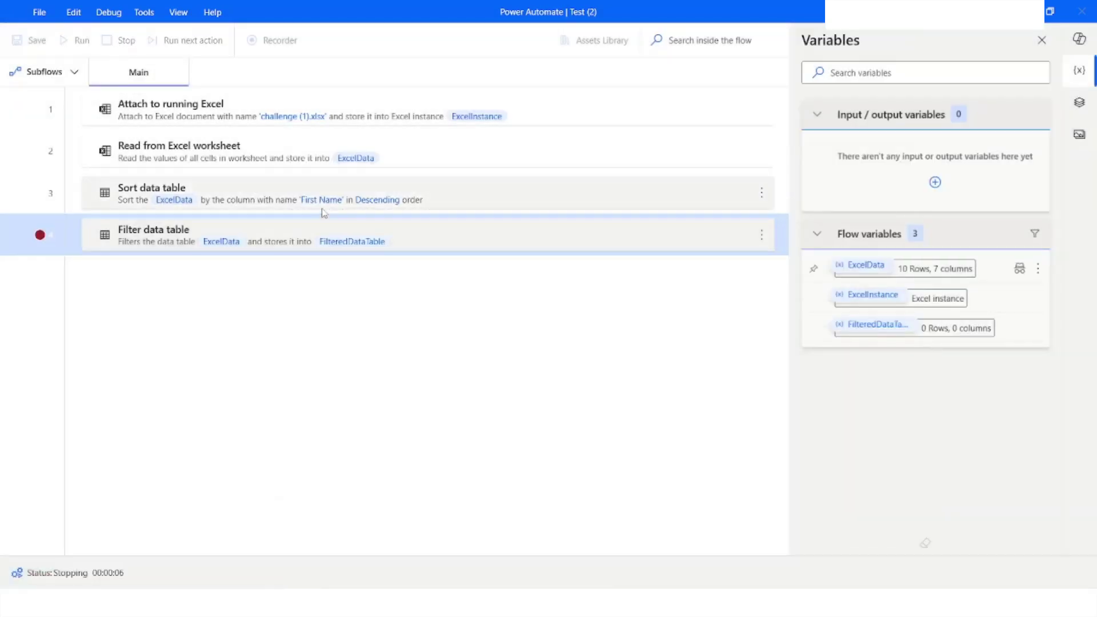
pyautogui.click(398, 206)
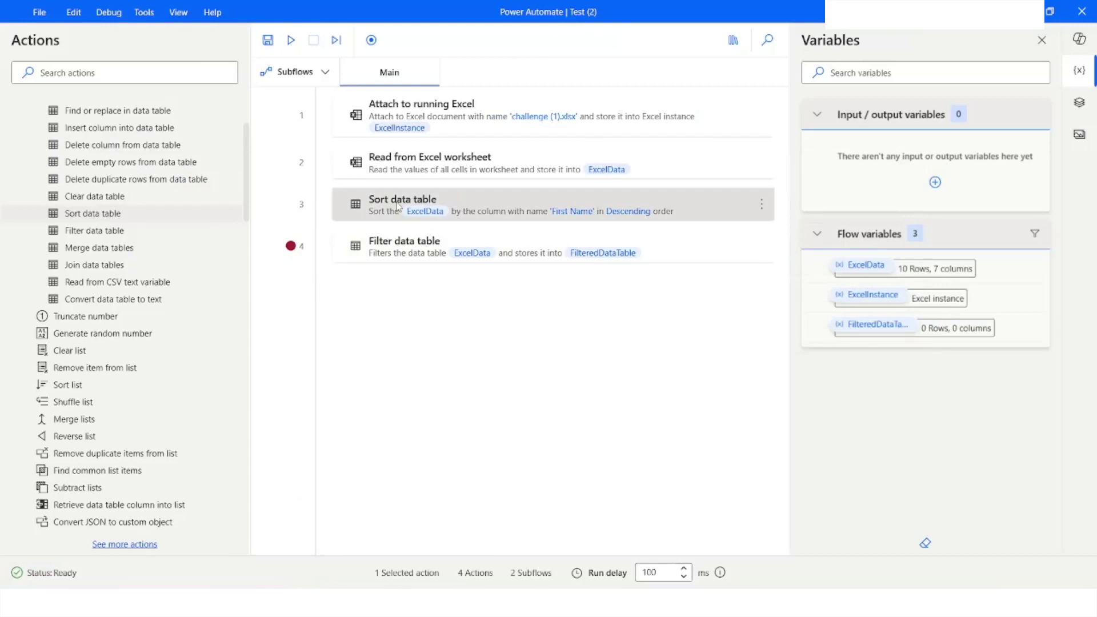
# Change the sort step to use column index 0 instead of the column name
pyautogui.doubleClick(398, 205)
pyautogui.click(472, 284)
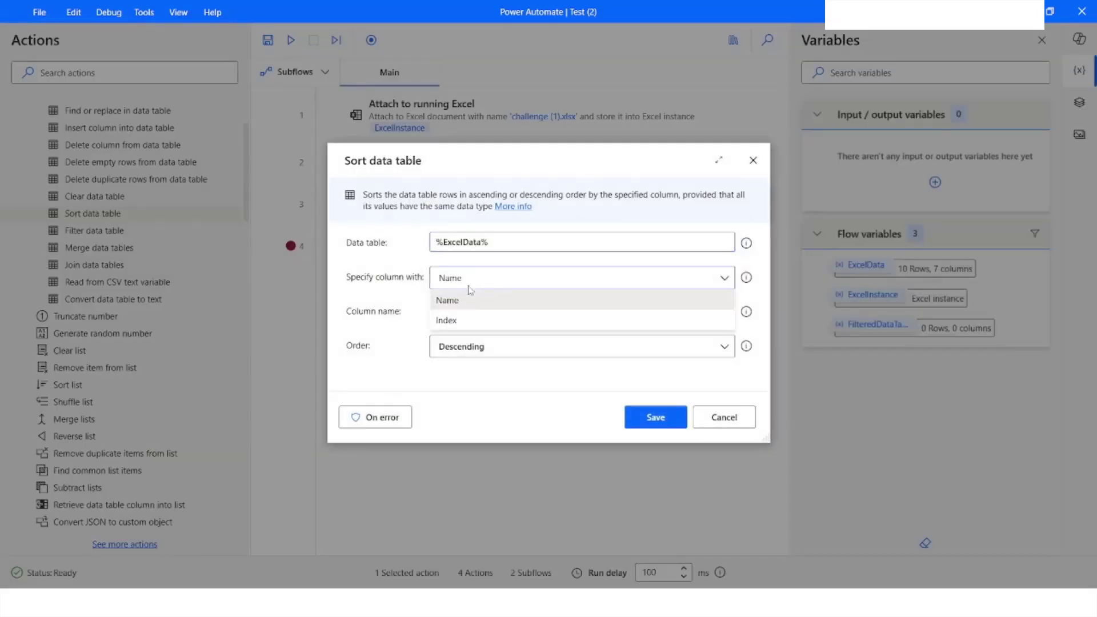
pyautogui.click(460, 321)
pyautogui.click(481, 314)
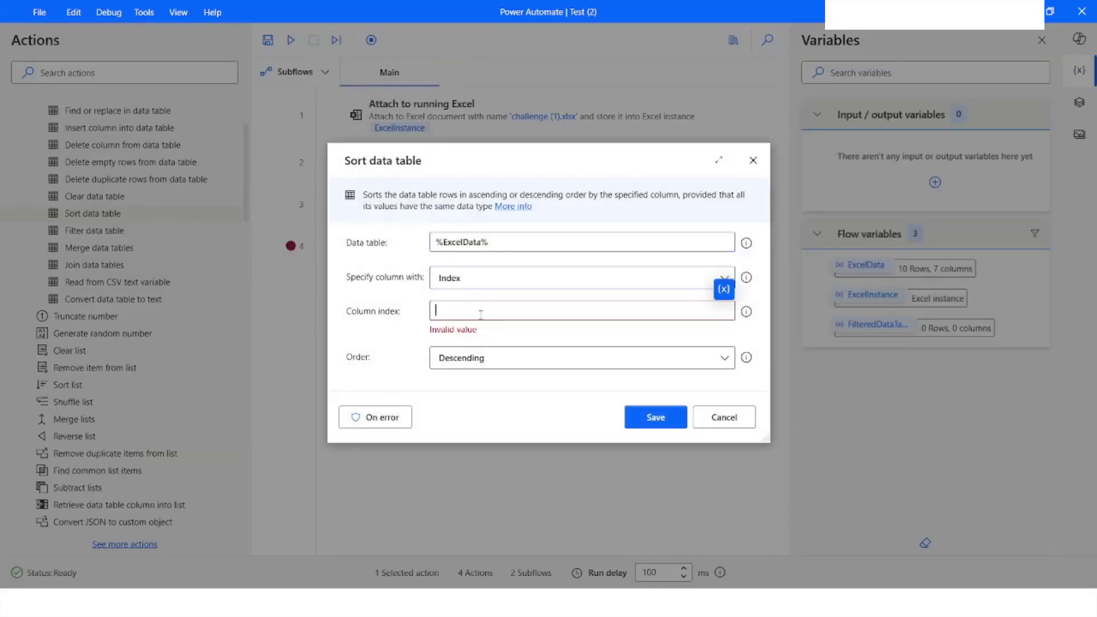
pyautogui.write('0')
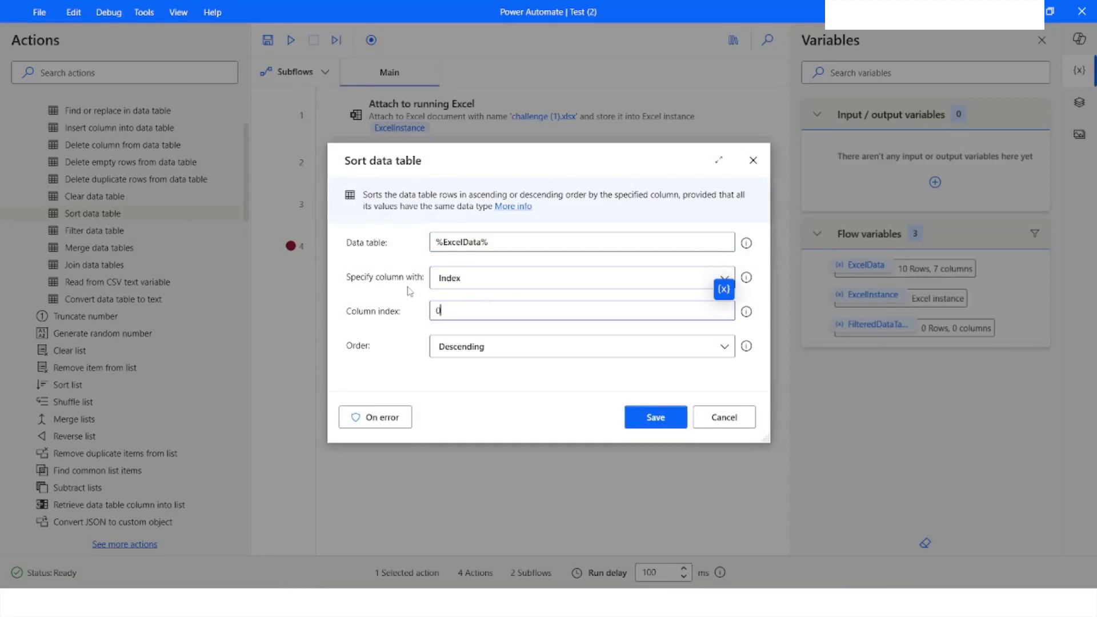
pyautogui.click(652, 418)
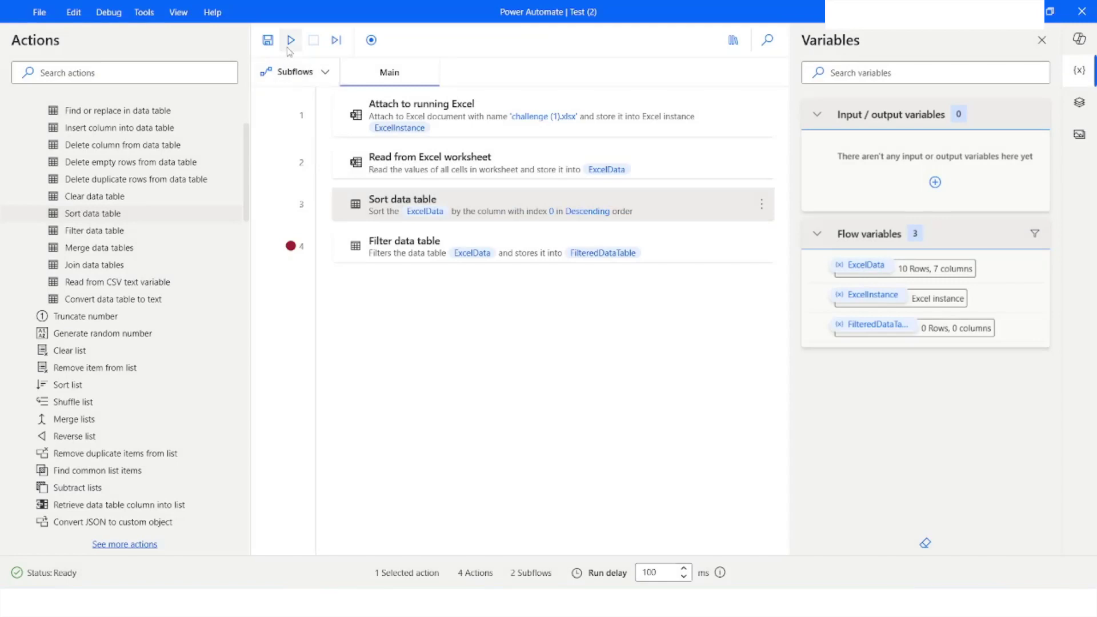
# Rerun the flow, confirm ExcelData is ordered Stan, Stacy, Michelle, then stop the run
pyautogui.click(291, 41)
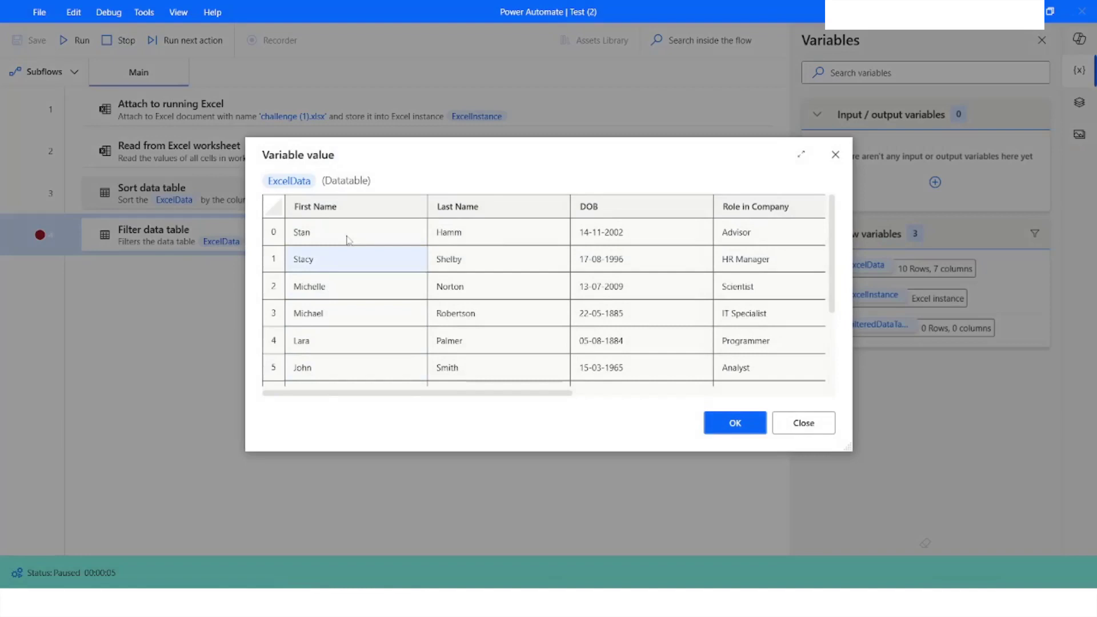
pyautogui.click(809, 426)
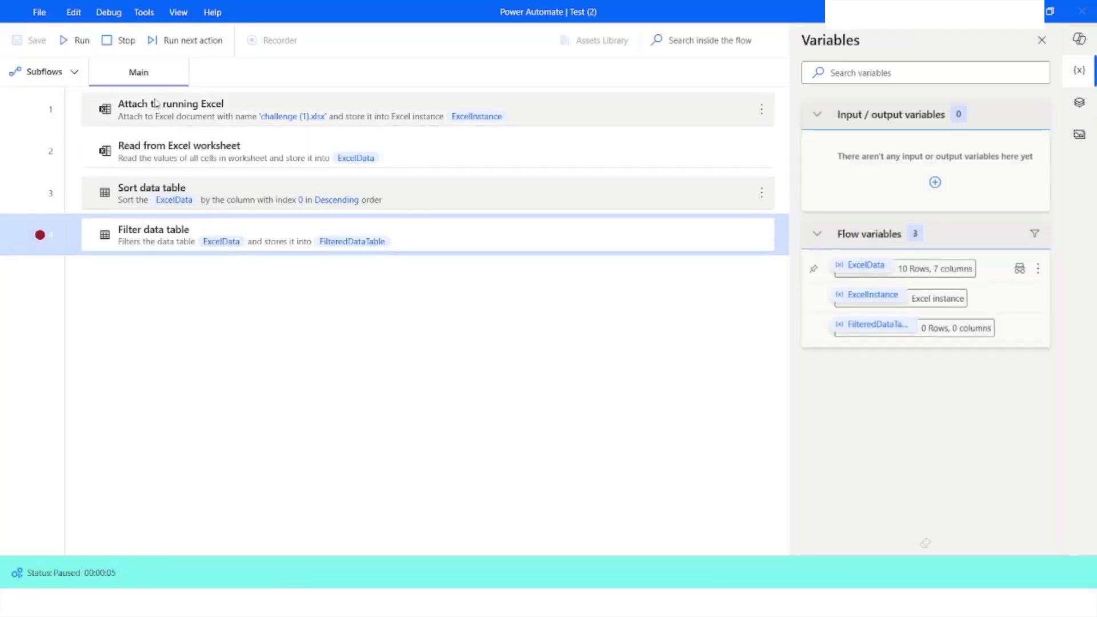
pyautogui.click(114, 40)
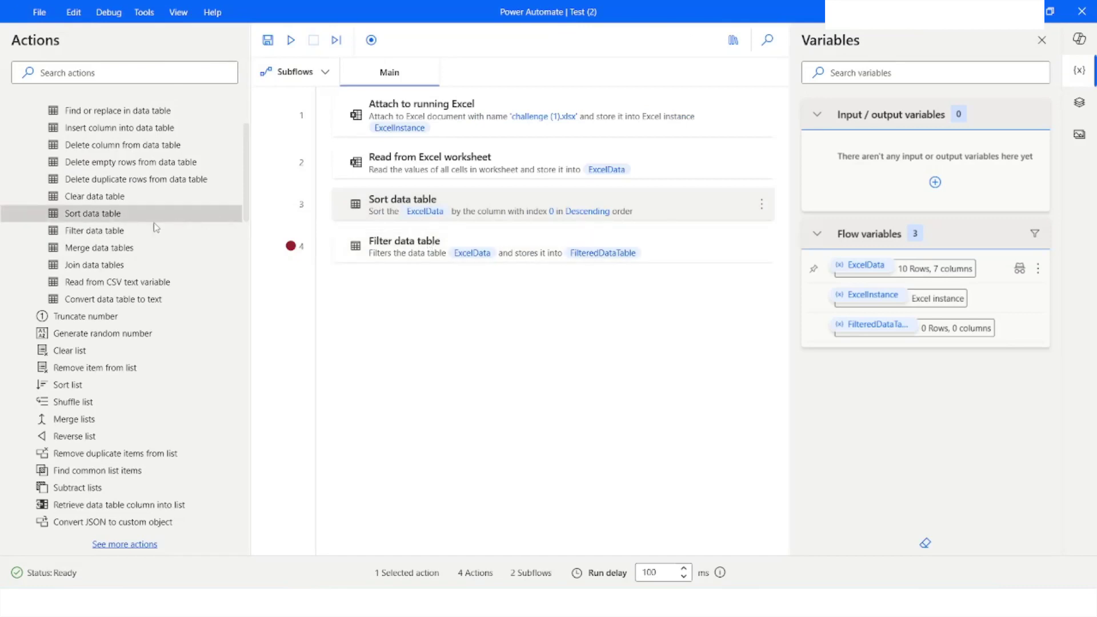
pyautogui.scroll(3, 133, 228)
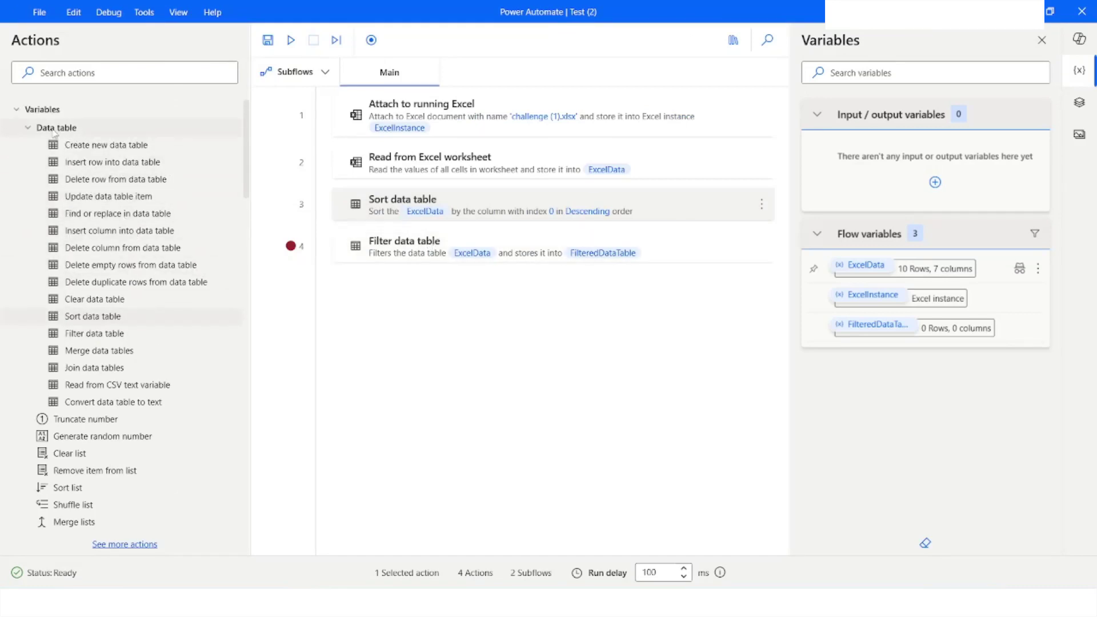